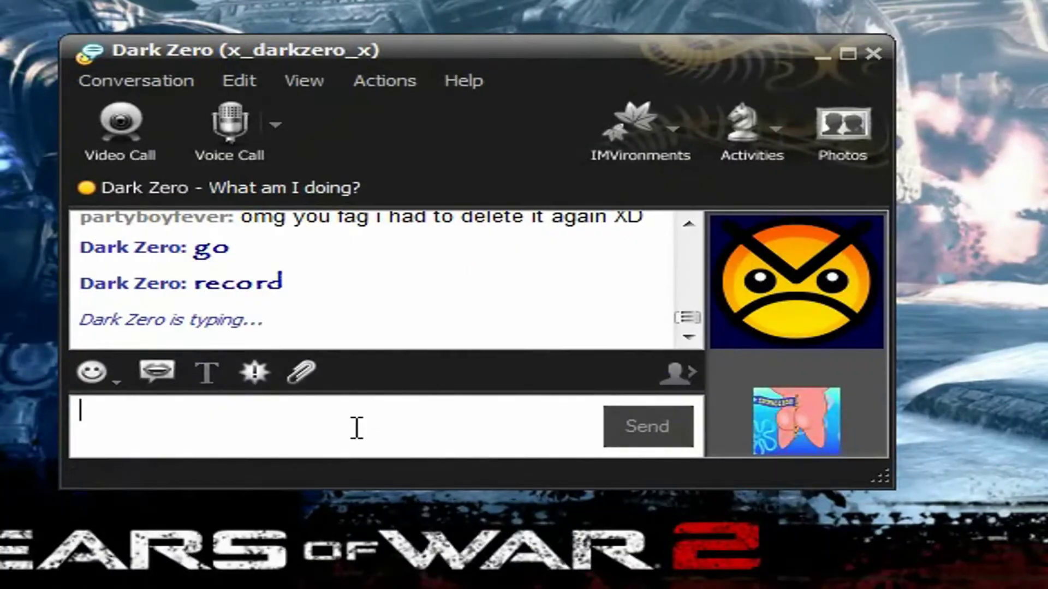
Step: Send the chat message "IAM NOW SHUT UP" and minimize the conversation window
text(NOW SHUT )
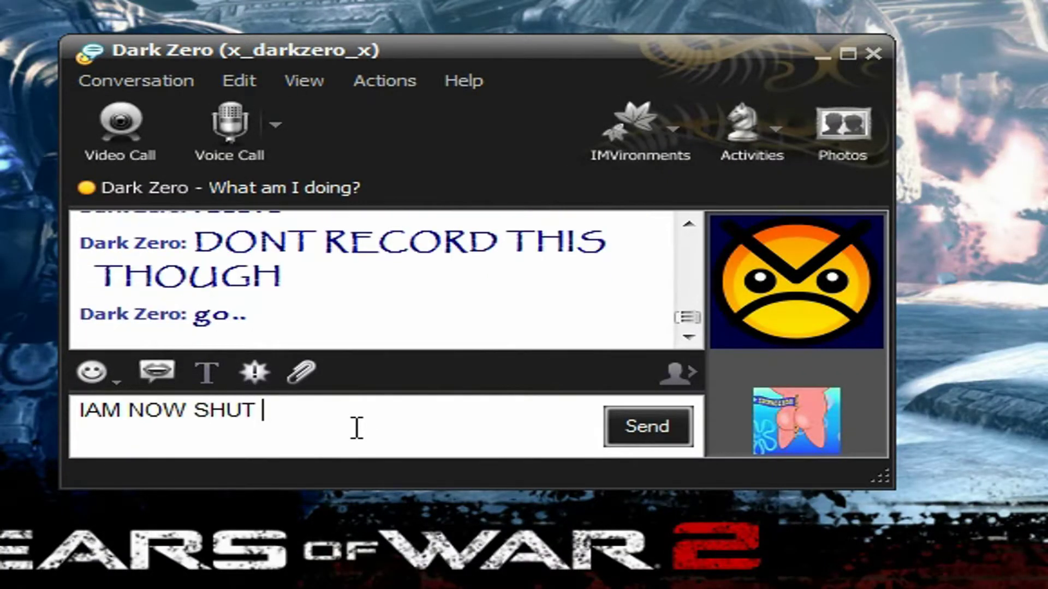
text(UP)
key(Return)
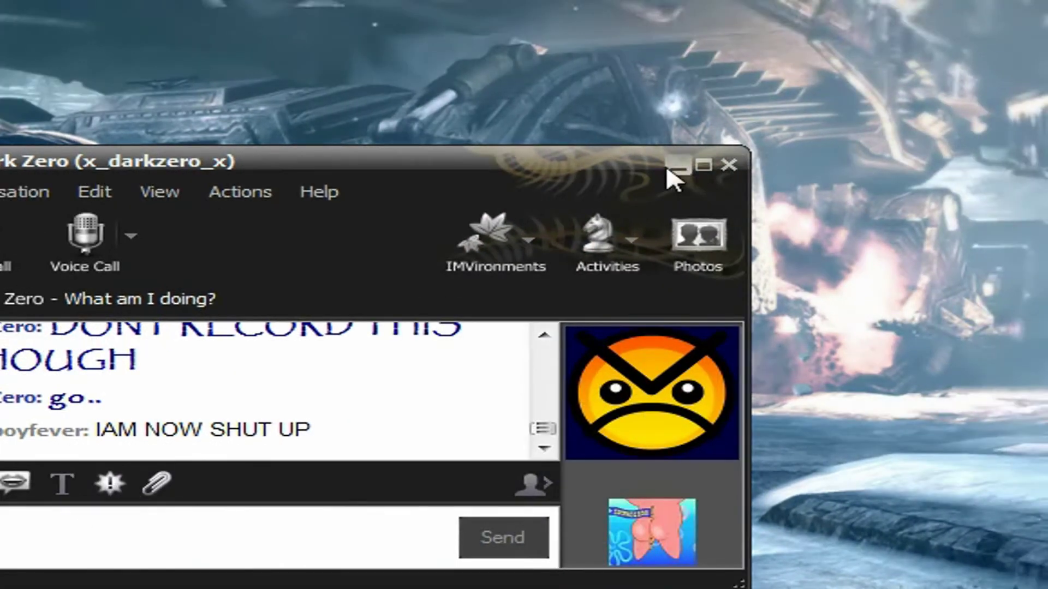
click(669, 169)
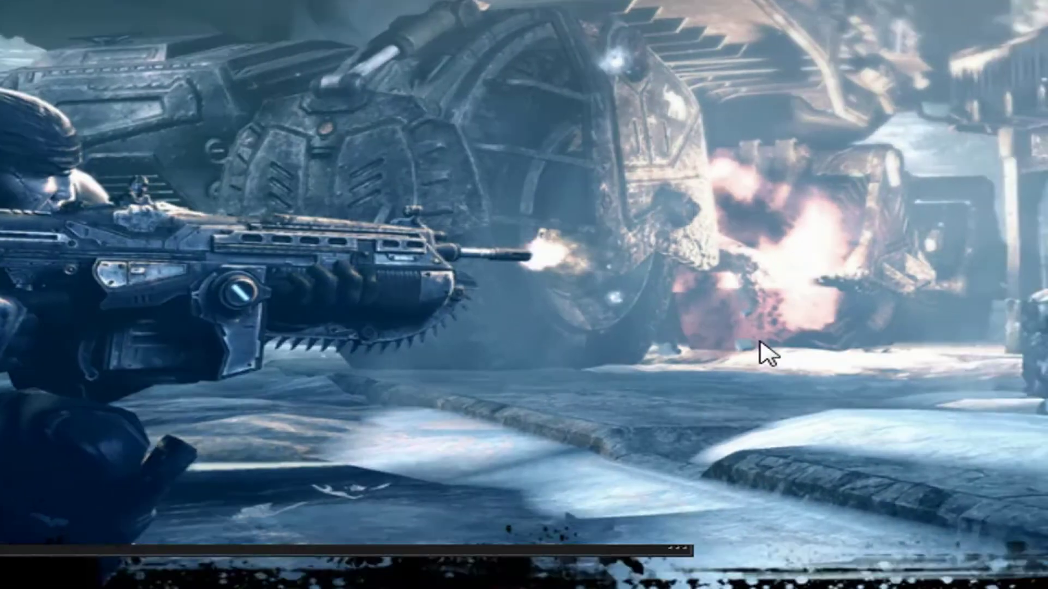
right_click(513, 245)
click(435, 150)
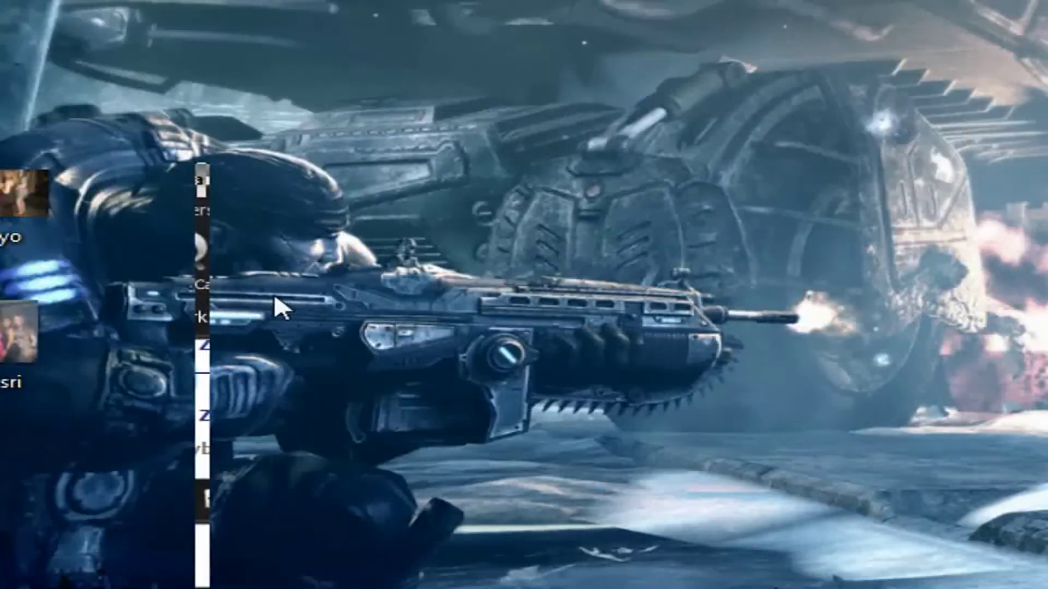
right_click(695, 305)
click(790, 380)
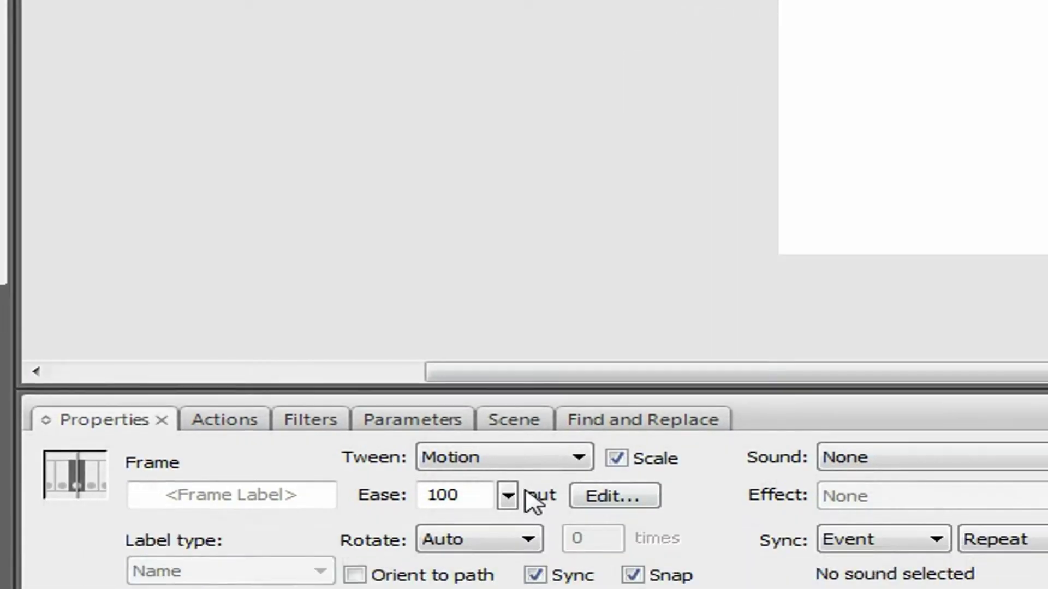
Step: Adjust the ease of the selected frame's motion tween
drag(508, 495, 511, 587)
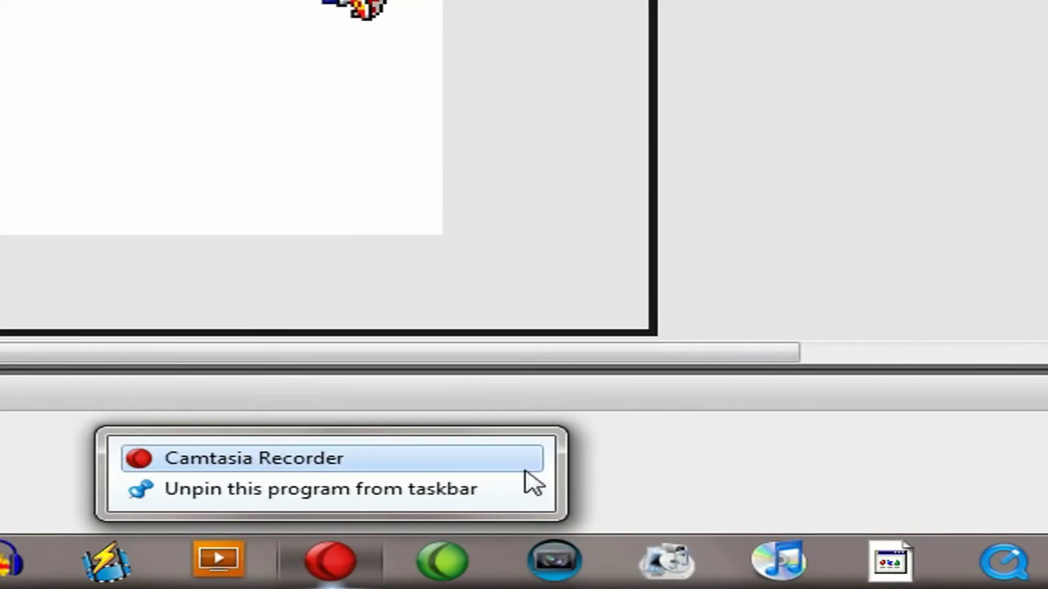
Step: Switch to Adobe Fireworks and copy the selected background area of super mario world bg's.png
click(921, 565)
right_click(822, 375)
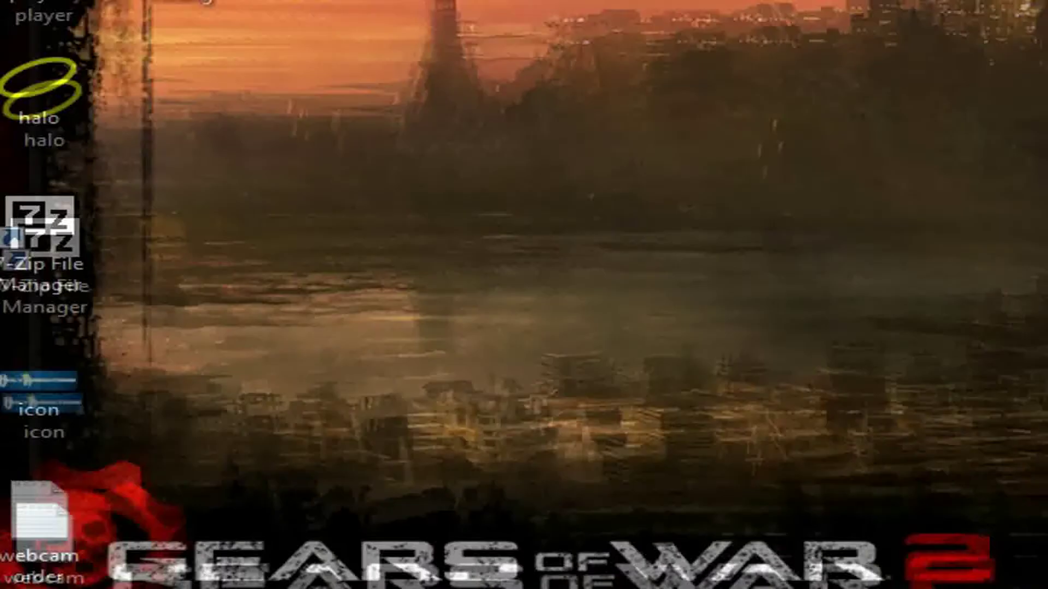
mouse_move(528, 576)
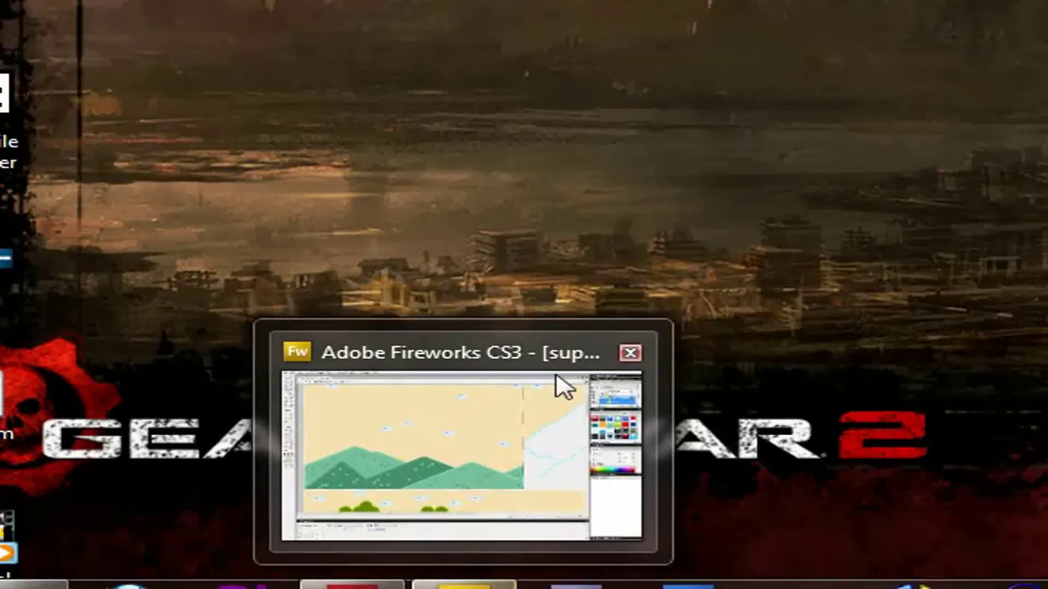
click(562, 387)
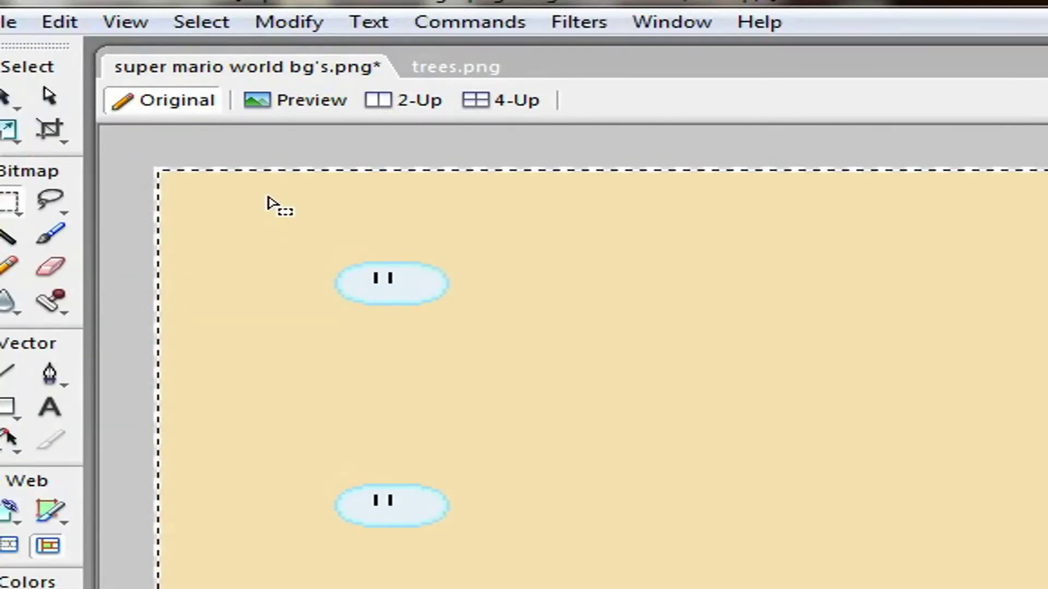
right_click(712, 509)
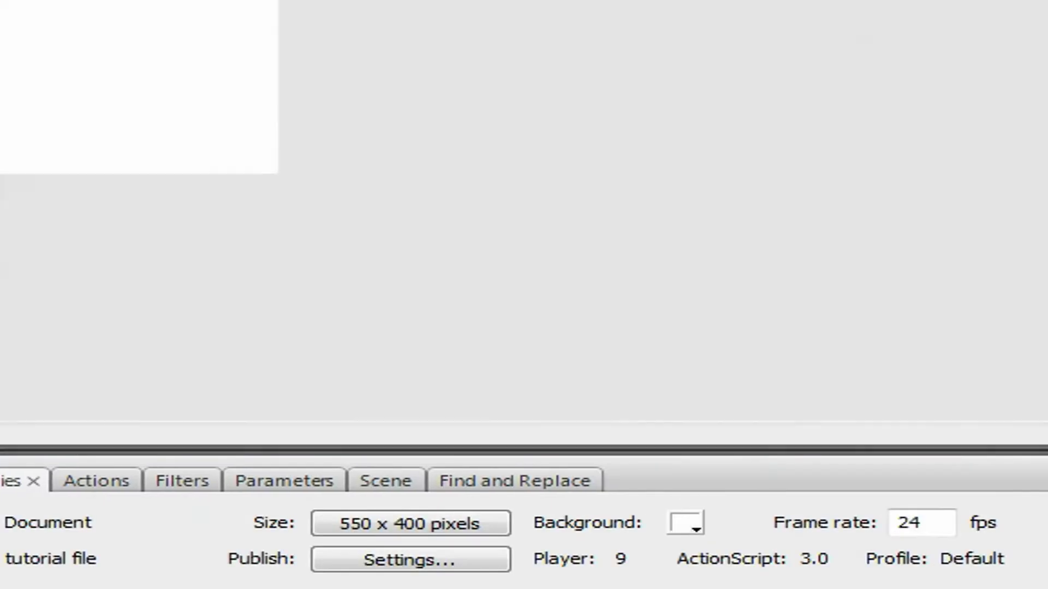
Step: Paste the copied background onto the Flash stage, importing it as a single flattened bitmap
drag(1039, 360, 760, 350)
scroll(440, 176, up, 1)
key(ctrl+minus)
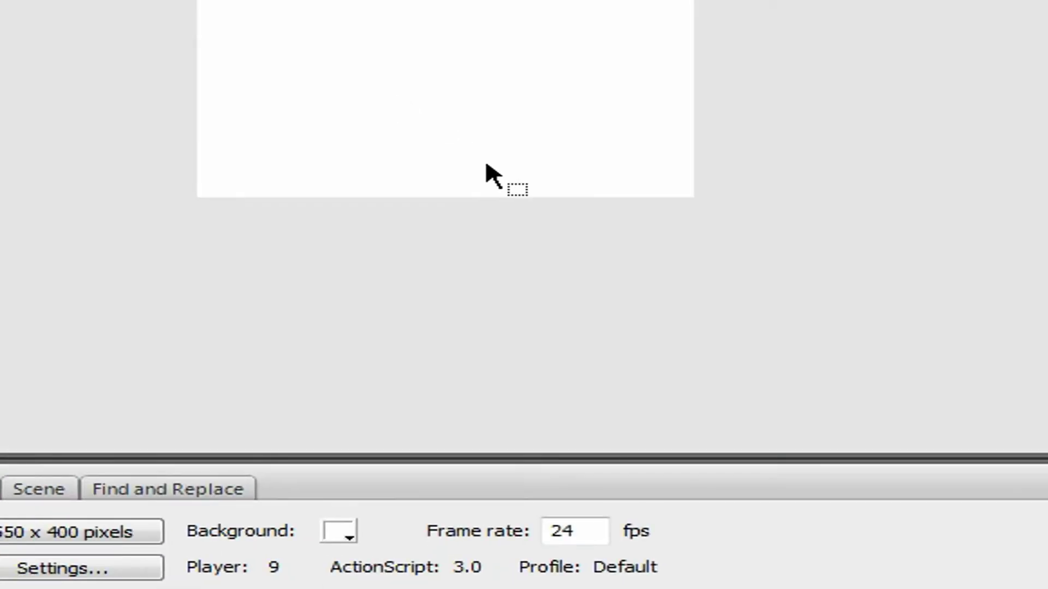
key(ctrl+equal)
right_click(673, 1)
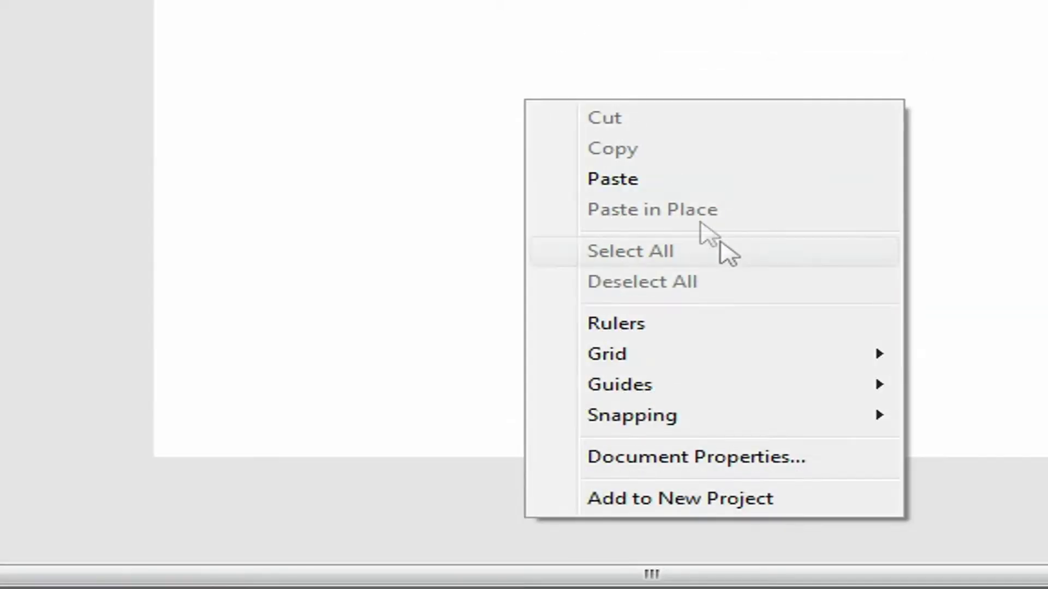
click(871, 44)
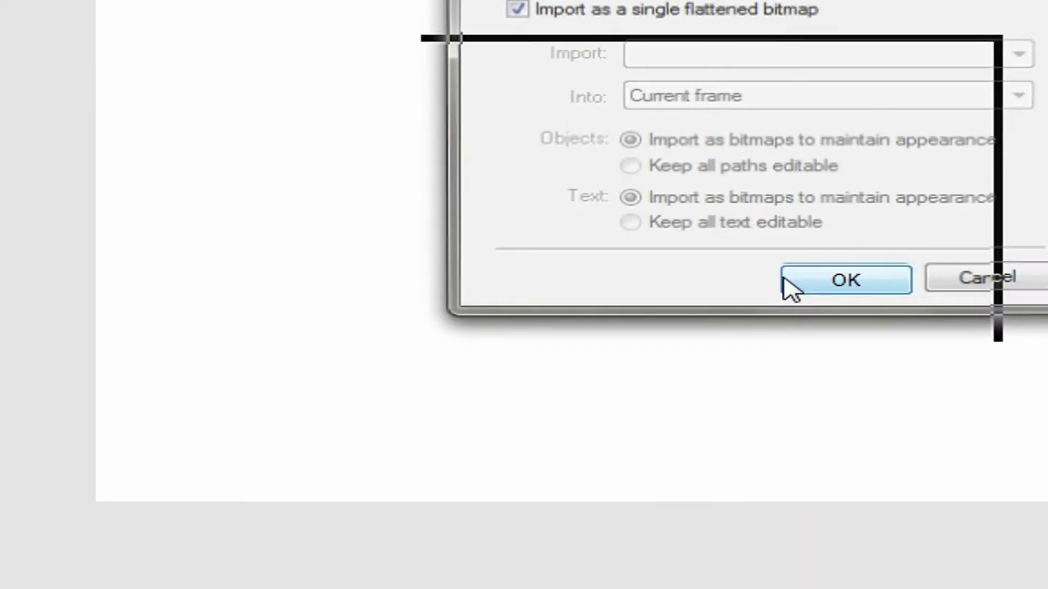
click(789, 281)
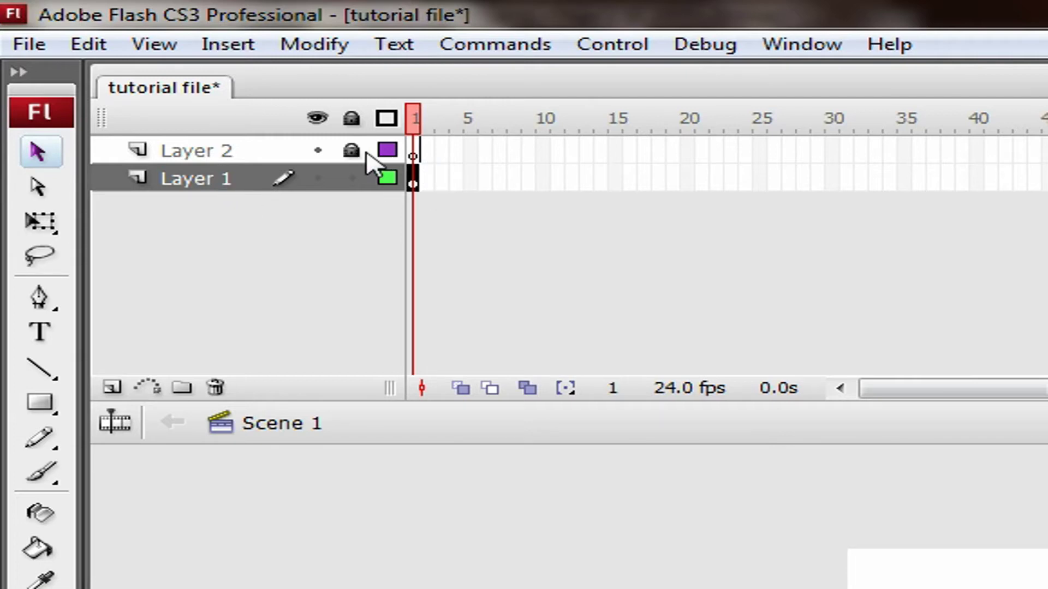
Step: Duplicate the background bitmap by pasting a copy in place and move the copy beside the original's right edge
click(363, 178)
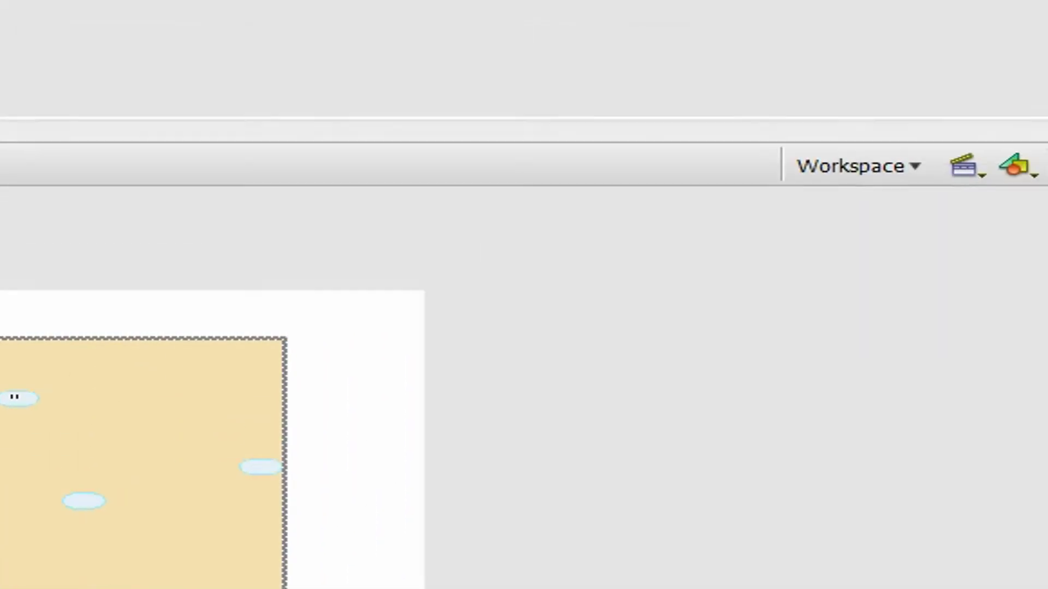
right_click(297, 280)
click(356, 355)
right_click(586, 301)
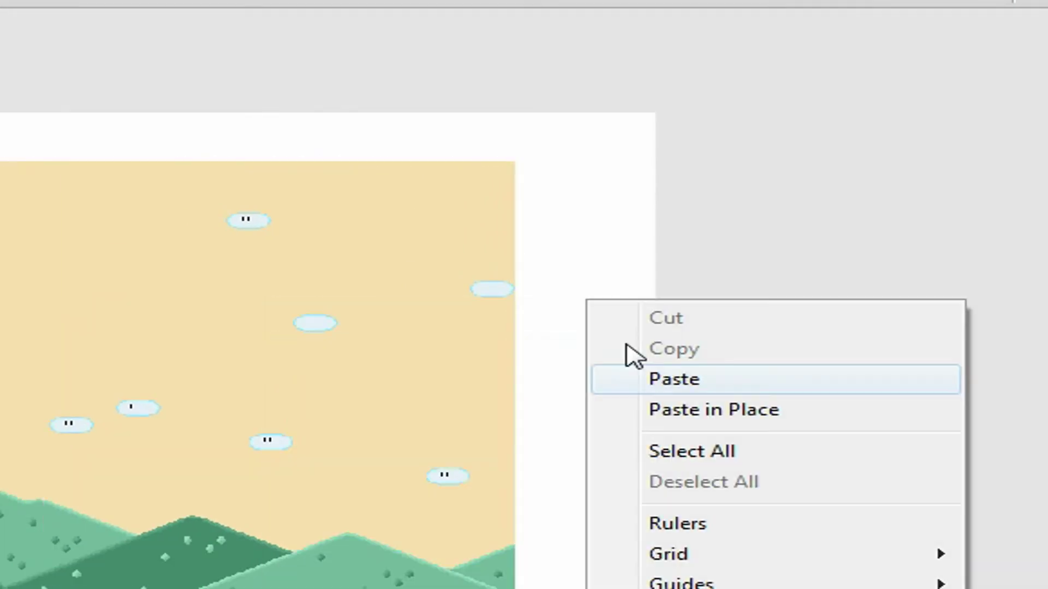
click(673, 410)
click(471, 370)
drag(264, 407, 960, 406)
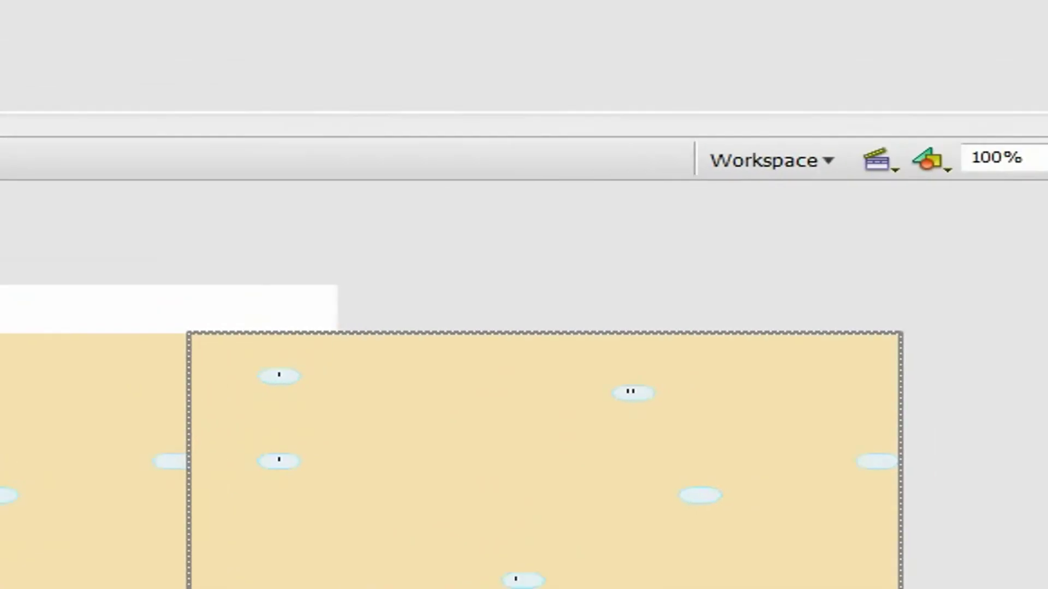
click(1006, 298)
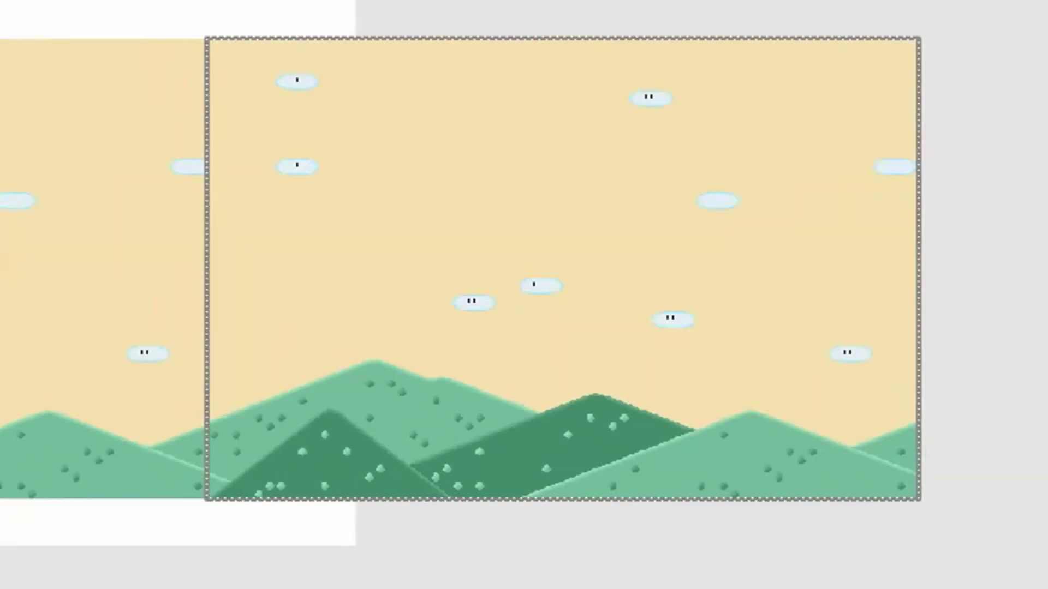
Step: Realign the duplicated background flush against the original's right edge, closing the seam between the hills
drag(306, 301, 446, 261)
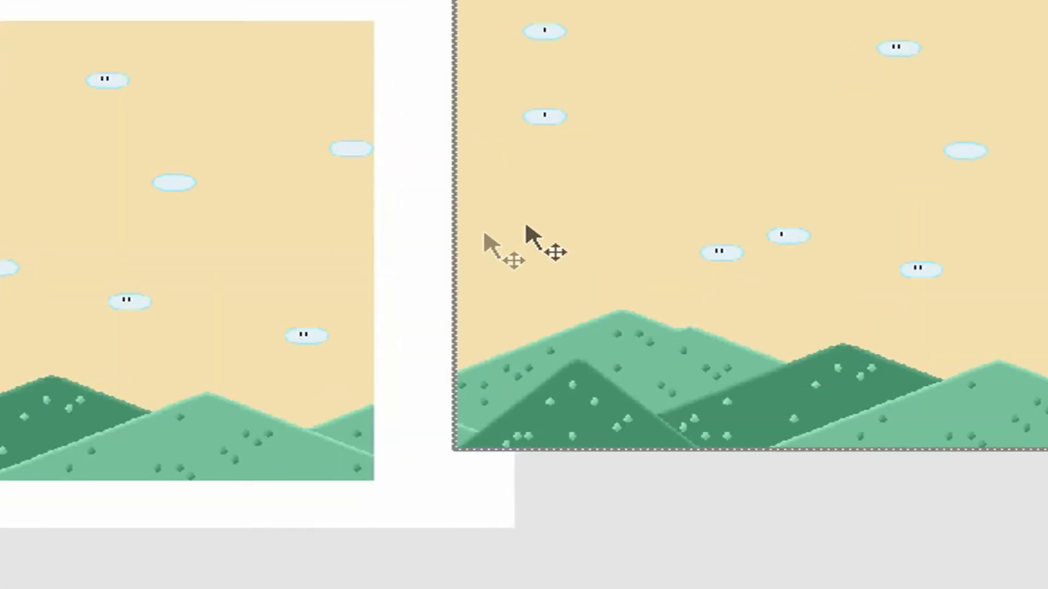
drag(543, 229, 500, 216)
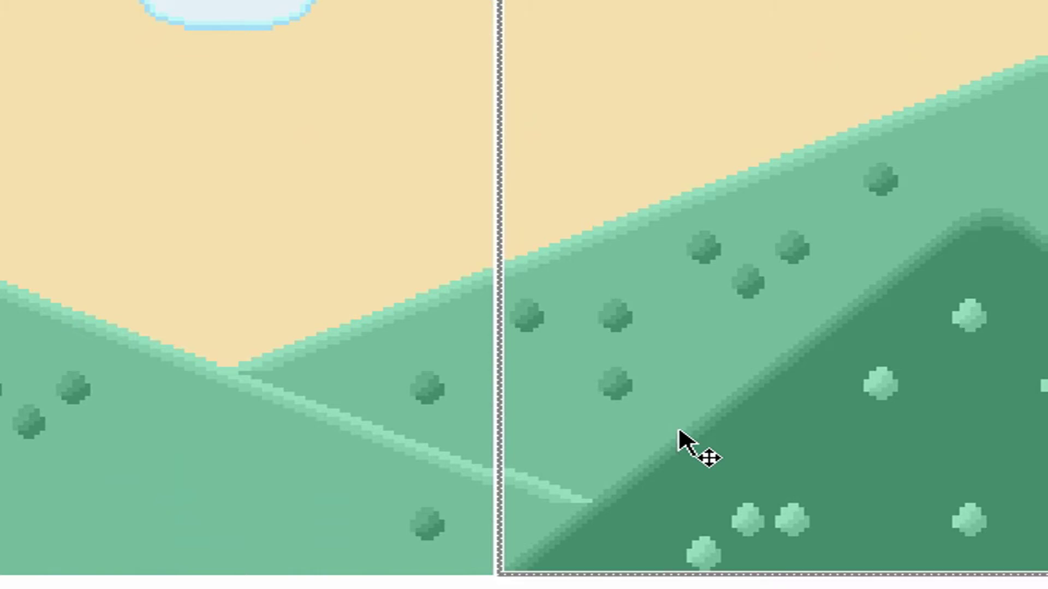
key(Left)
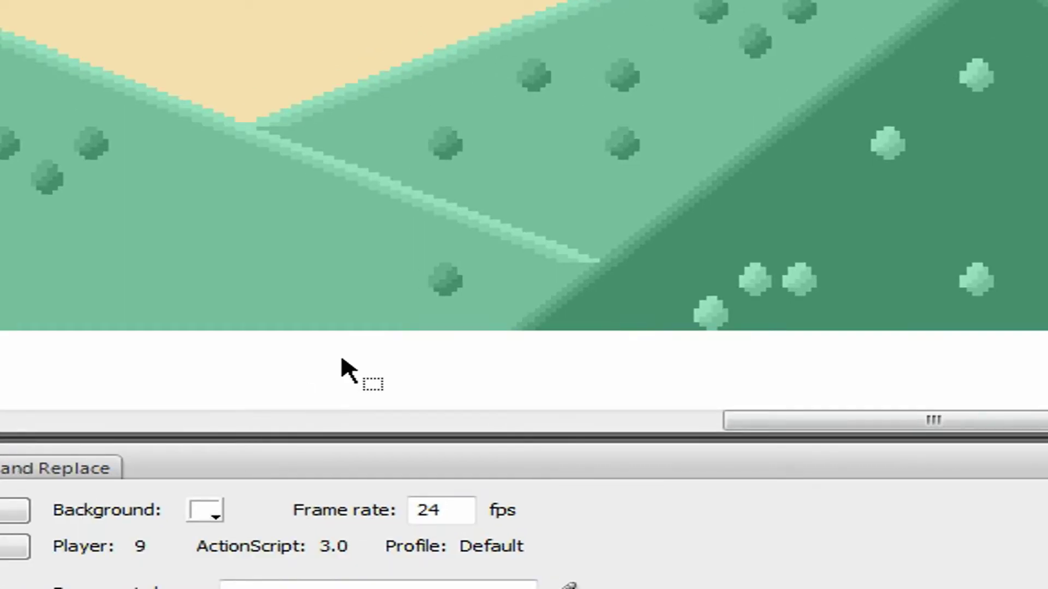
key(ctrl+minus)
key(ctrl+minus)
scroll(341, 358, up, 2)
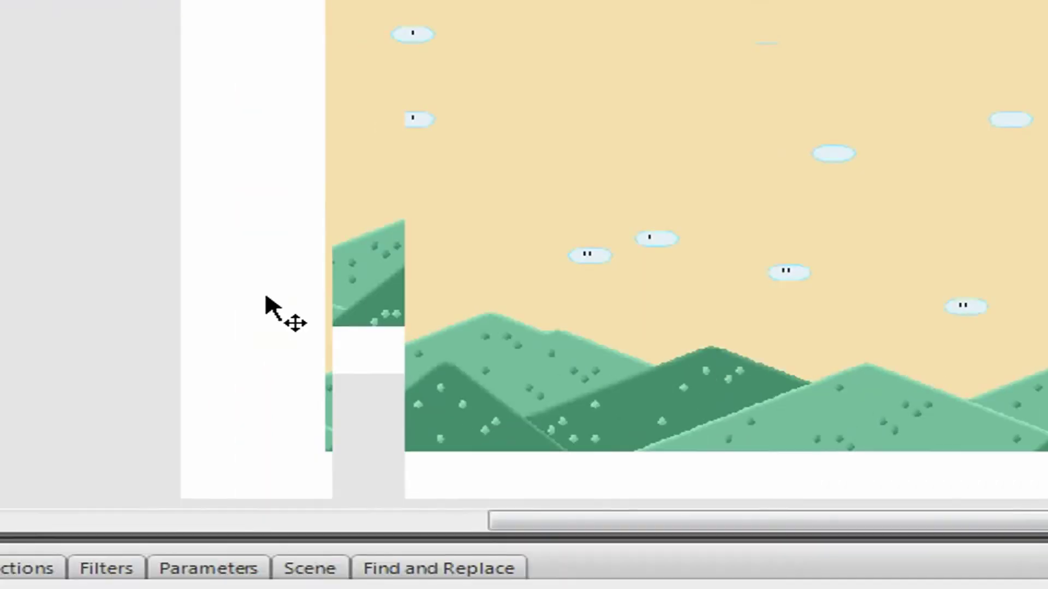
Step: Copy and paste another background section, choosing not to replace the existing library items
click(709, 349)
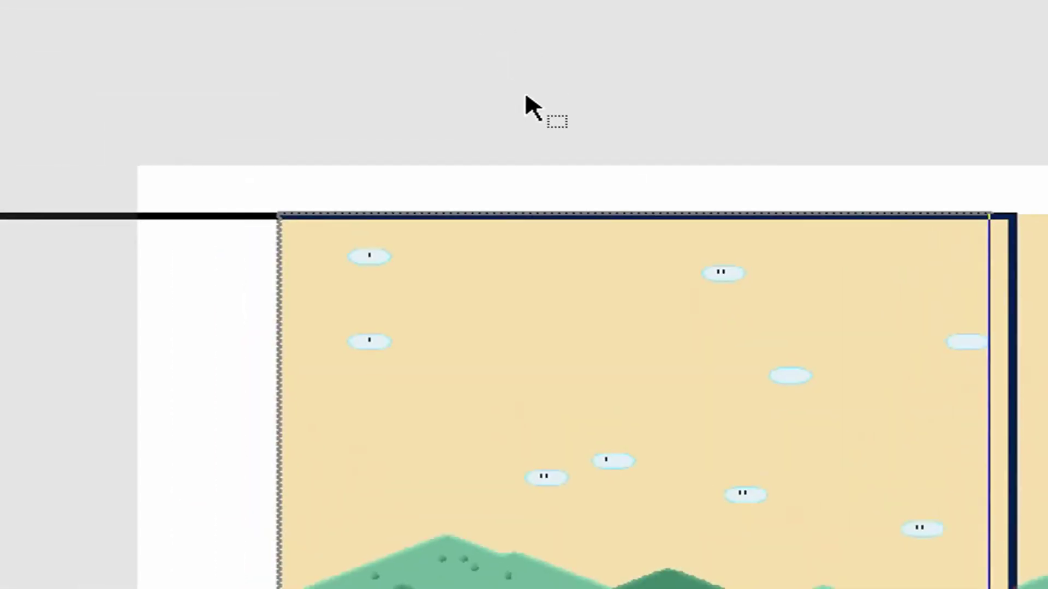
click(526, 108)
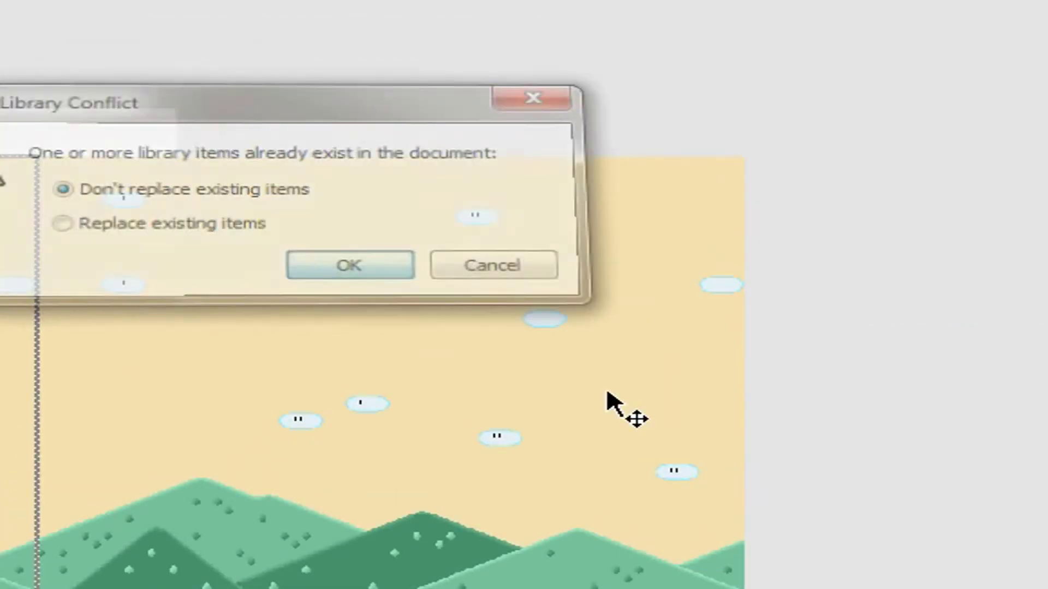
key(Return)
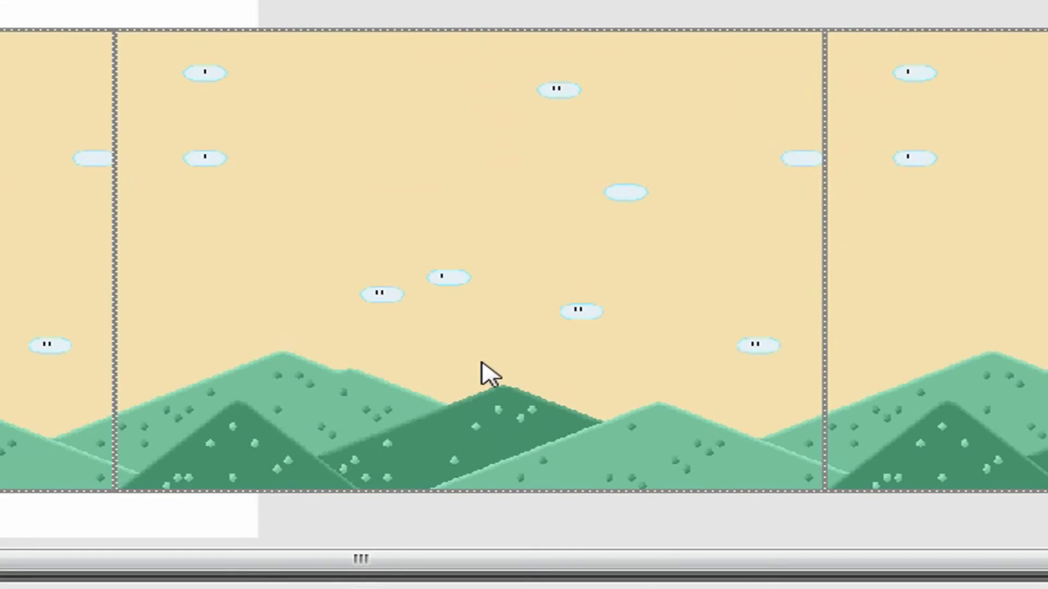
Step: Convert the selected row of background sections to a graphic symbol named BG
key(F8)
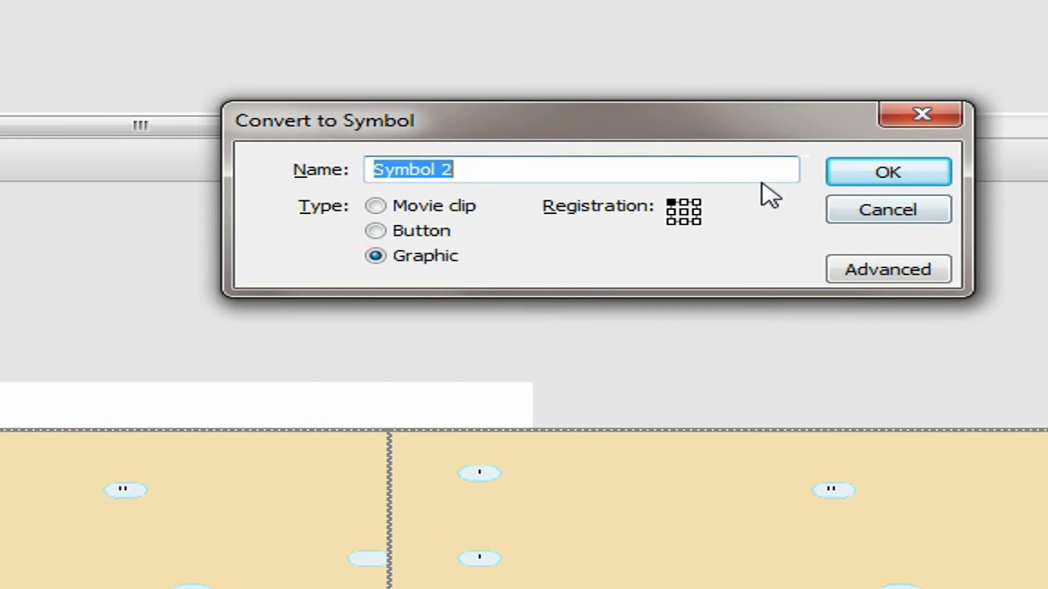
text(BG)
key(Return)
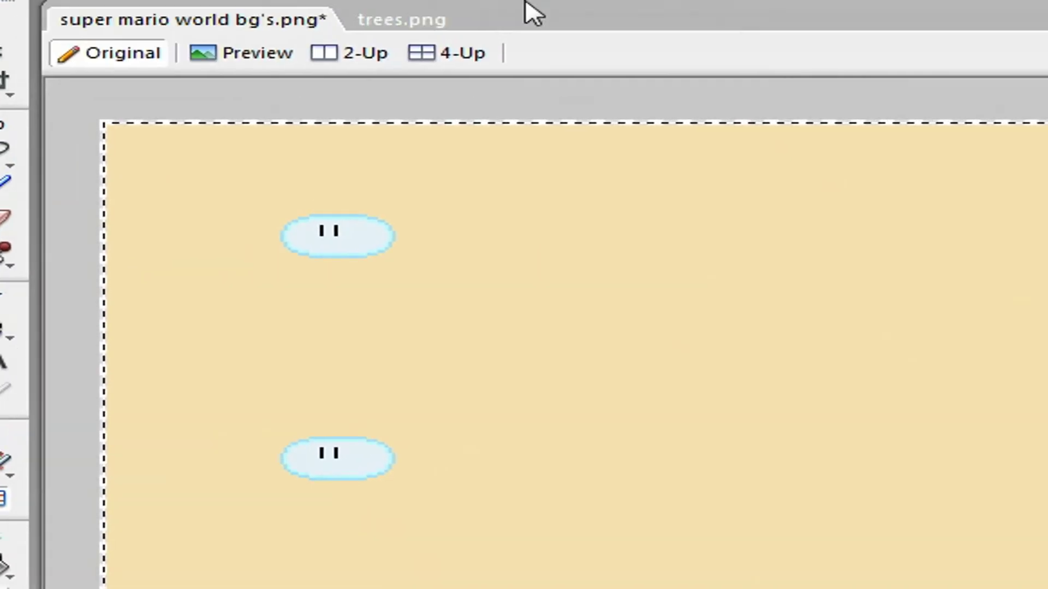
click(501, 44)
mouse_move(528, 155)
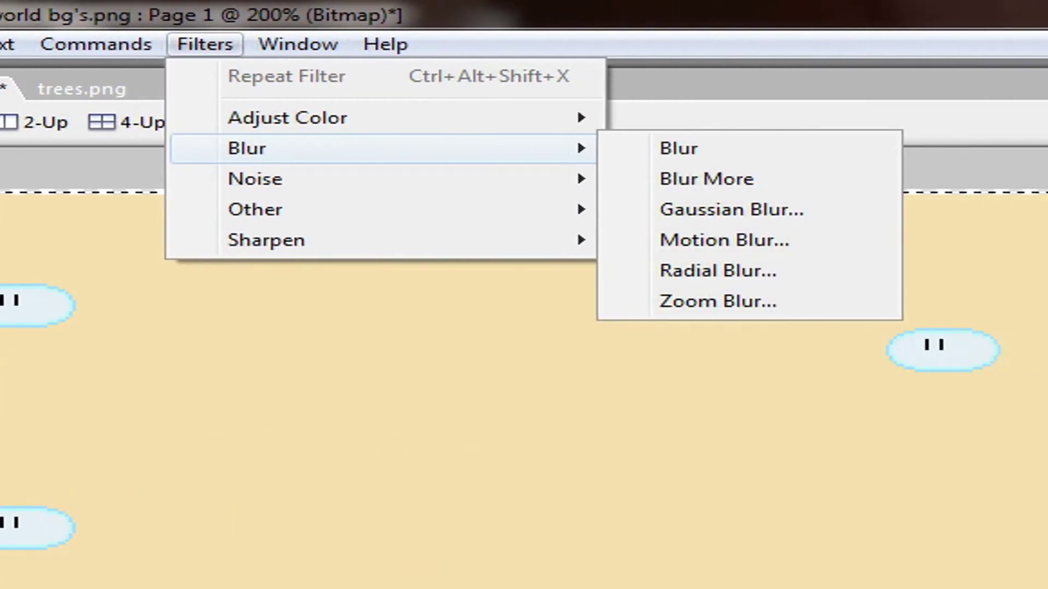
key(Escape)
key(Escape)
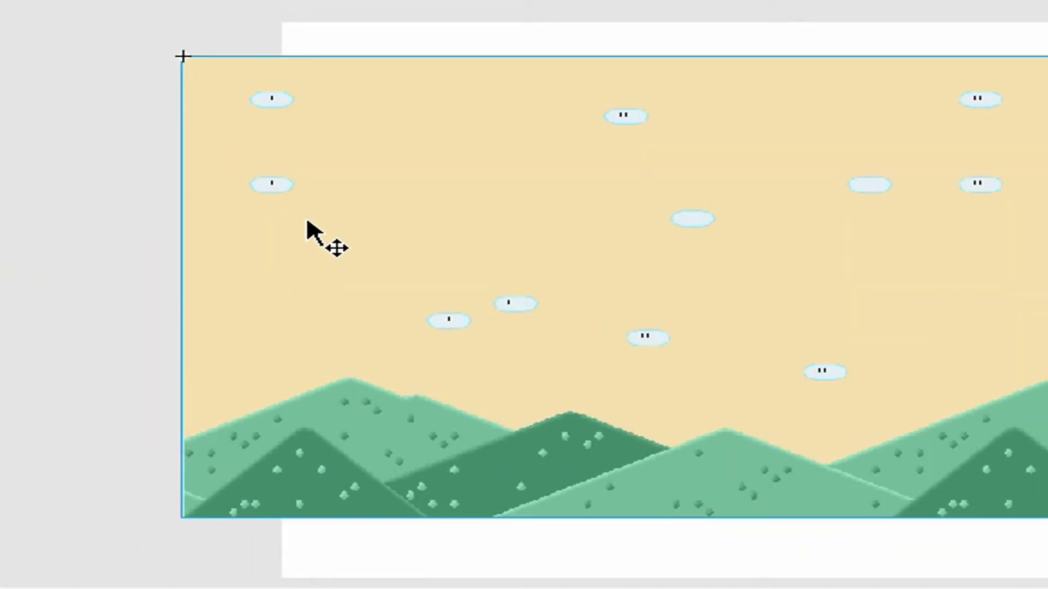
Step: Align the upper-left corner of the BG symbol with the upper-left corner of the stage
drag(526, 274, 606, 280)
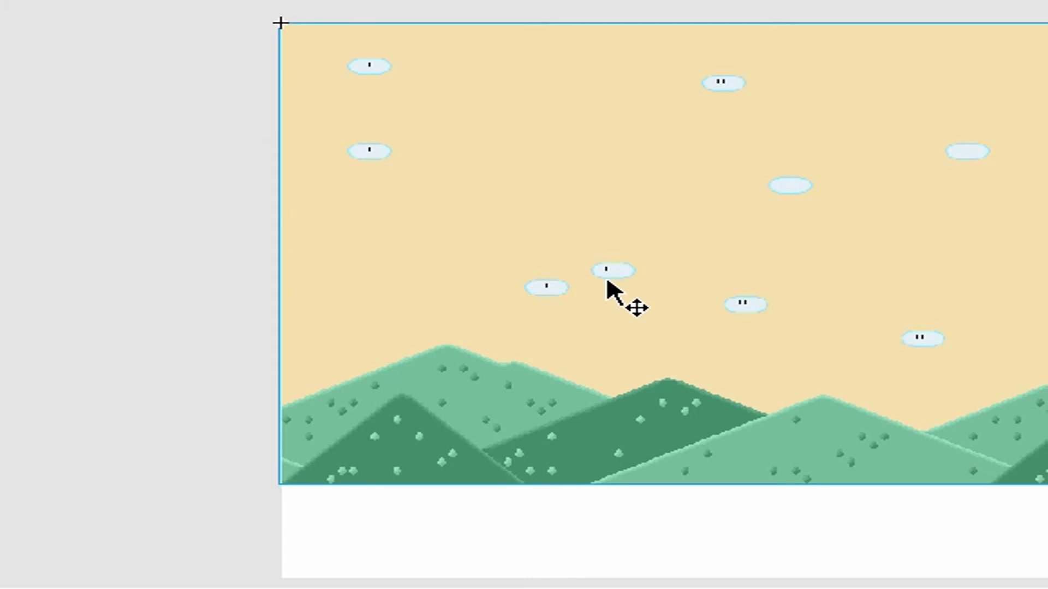
click(136, 56)
click(35, 306)
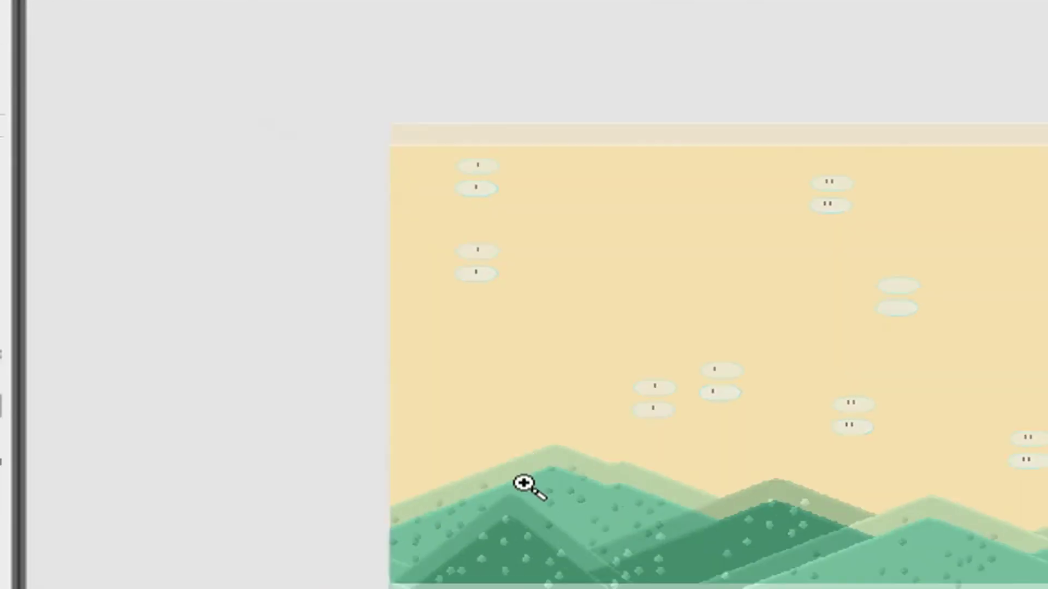
click(36, 448)
click(909, 533)
click(763, 330)
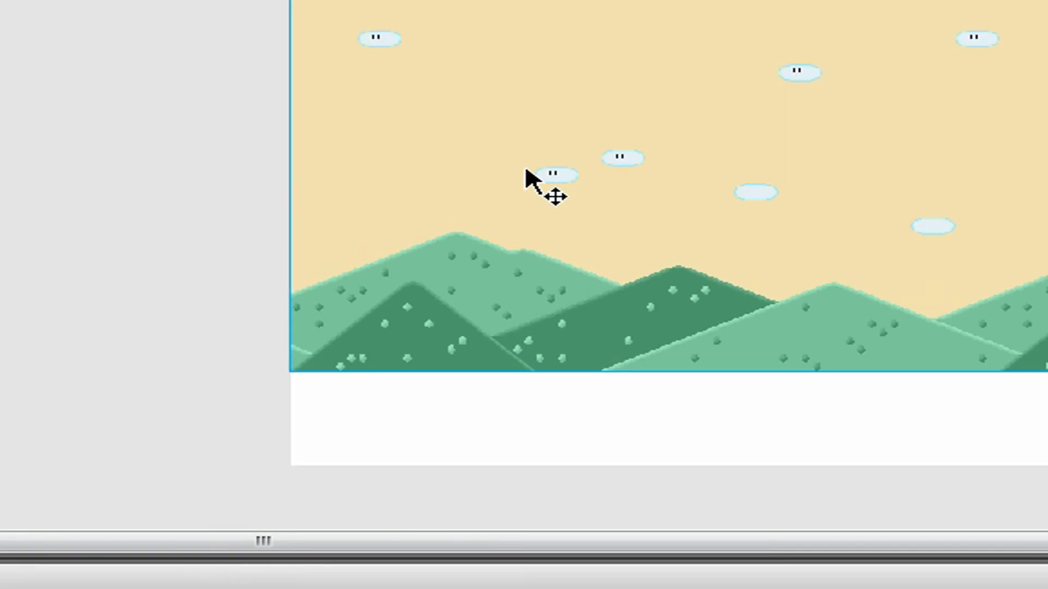
Step: Align the BG symbol with the stage's lower-left corner and undo the last stray move
scroll(526, 170, up, 4)
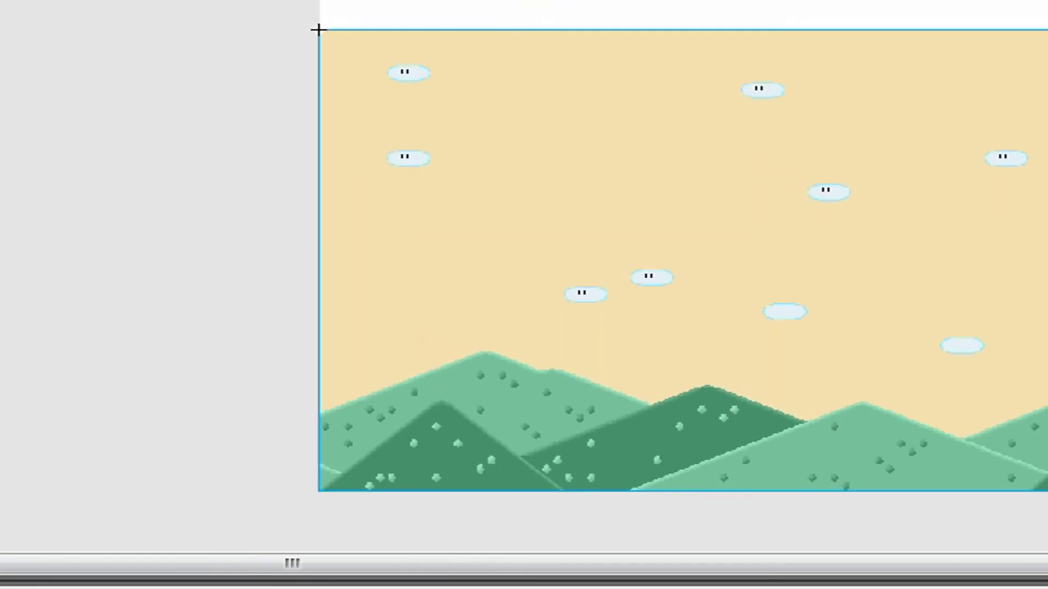
click(142, 169)
drag(545, 351, 545, 352)
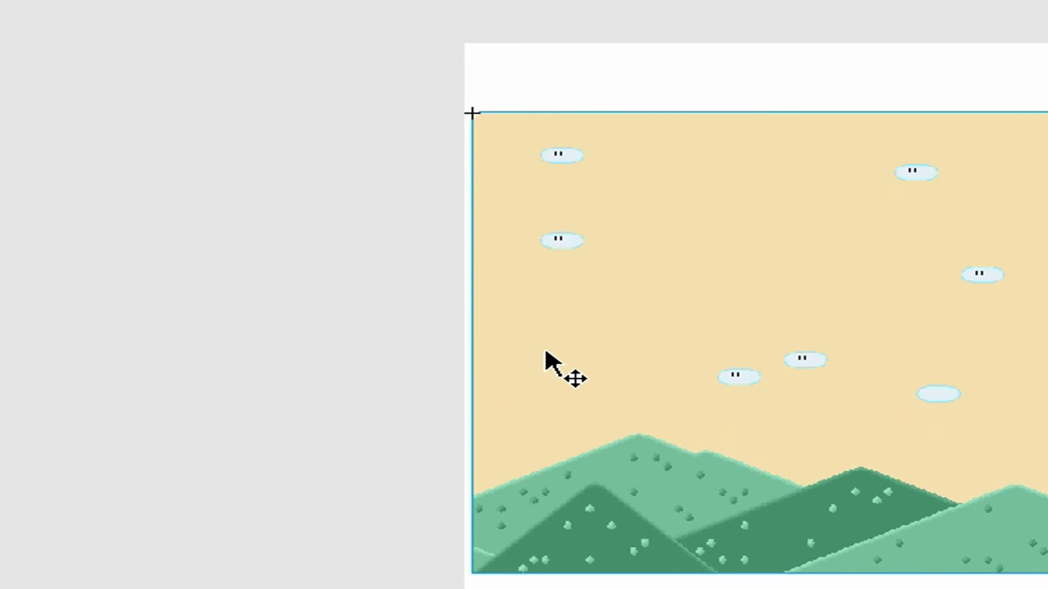
key(ctrl+z)
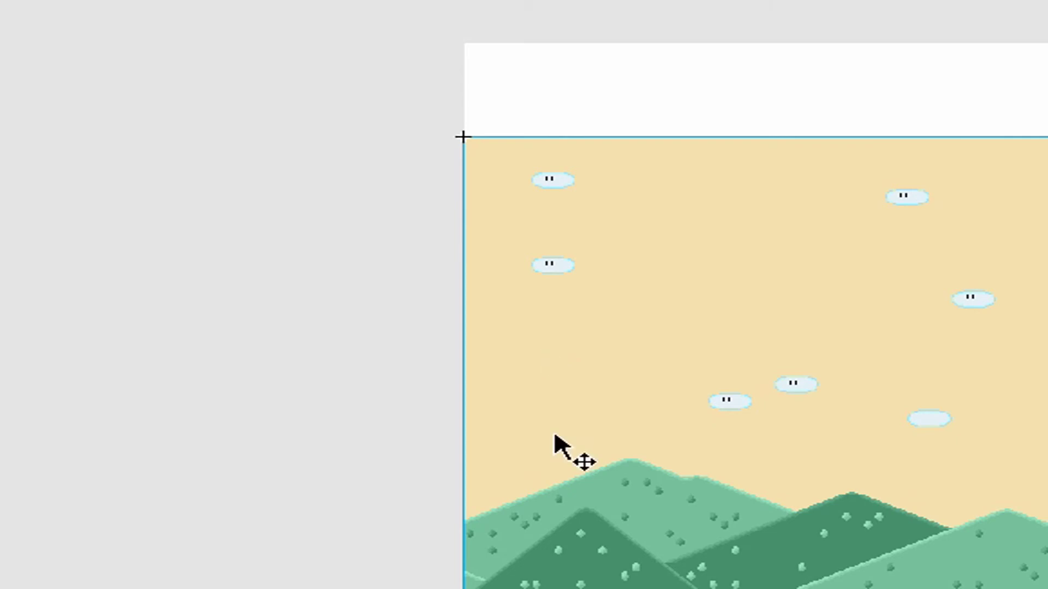
Step: Preview the movie at higher magnification, pan across the hills to examine the background seams, and close the preview
key(ctrl+Return)
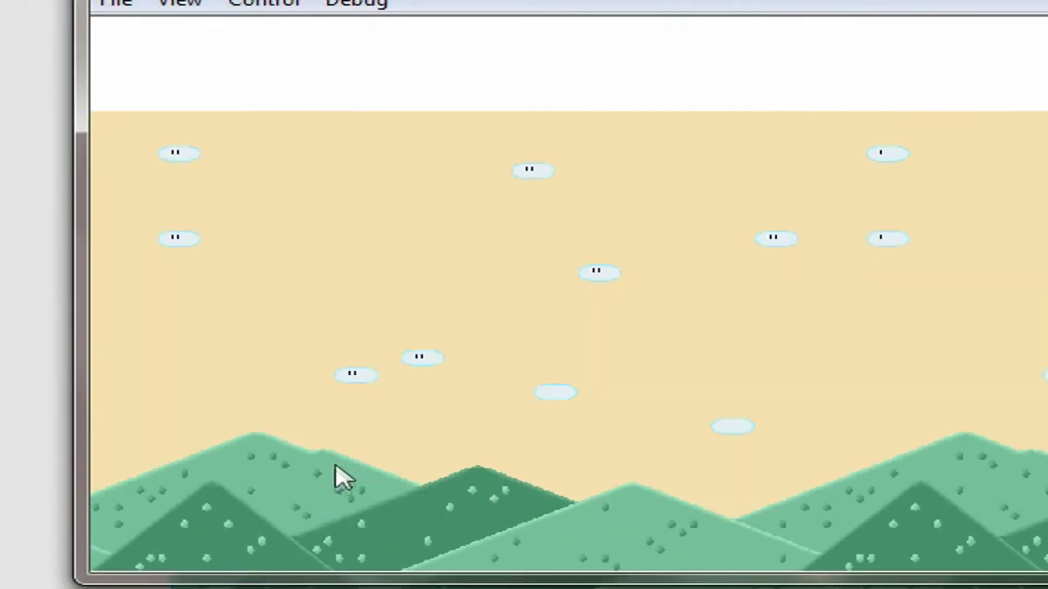
right_click(79, 588)
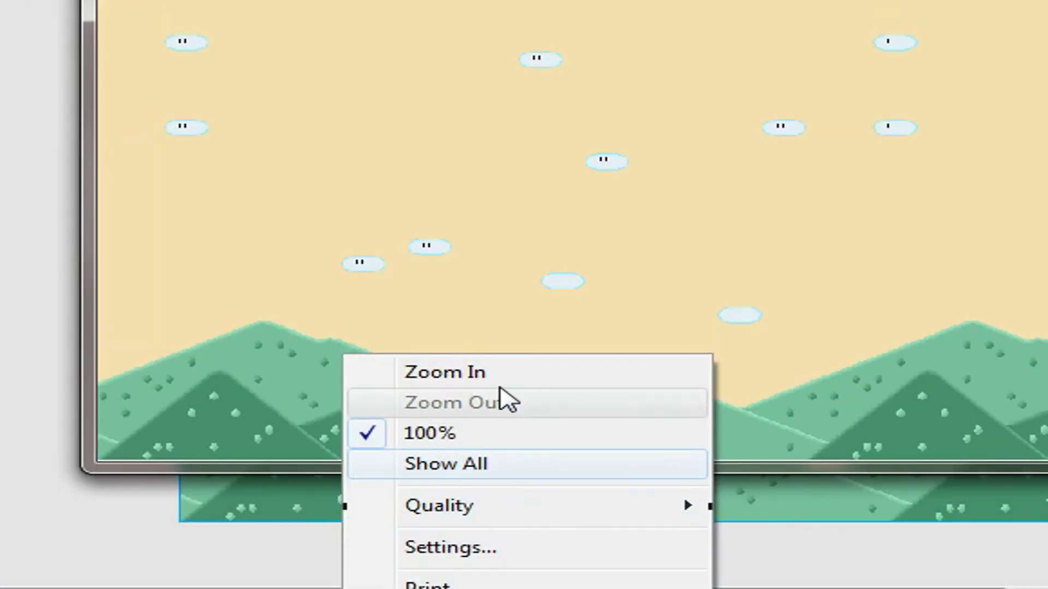
click(500, 373)
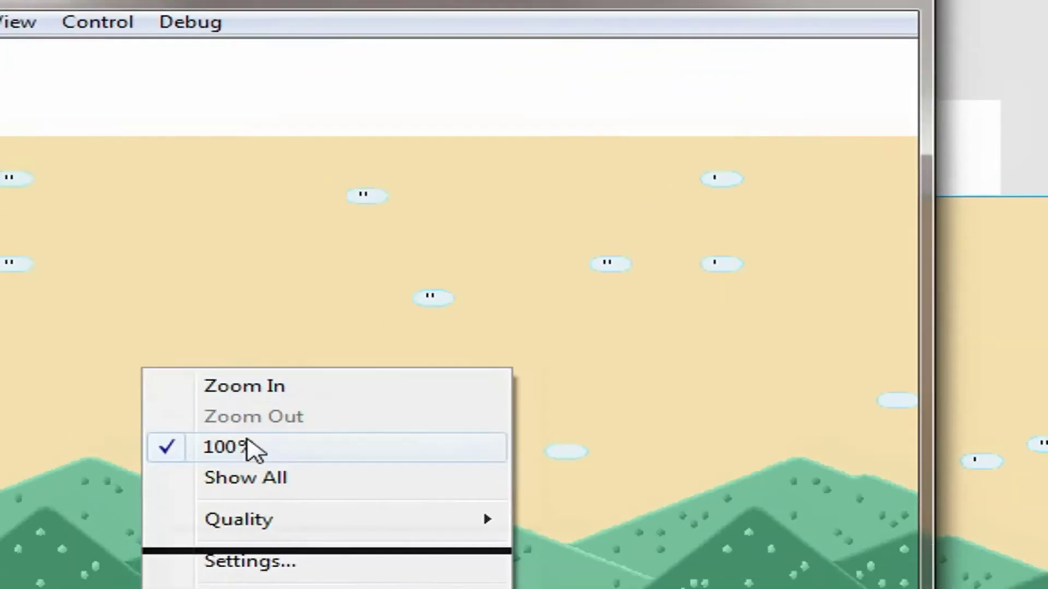
click(267, 372)
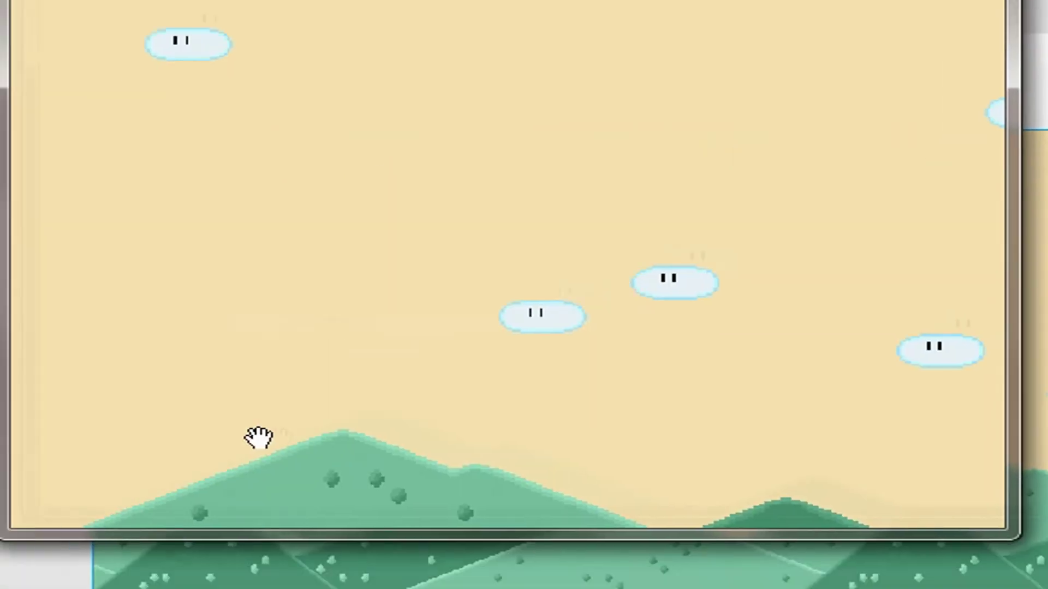
drag(258, 438, 247, 203)
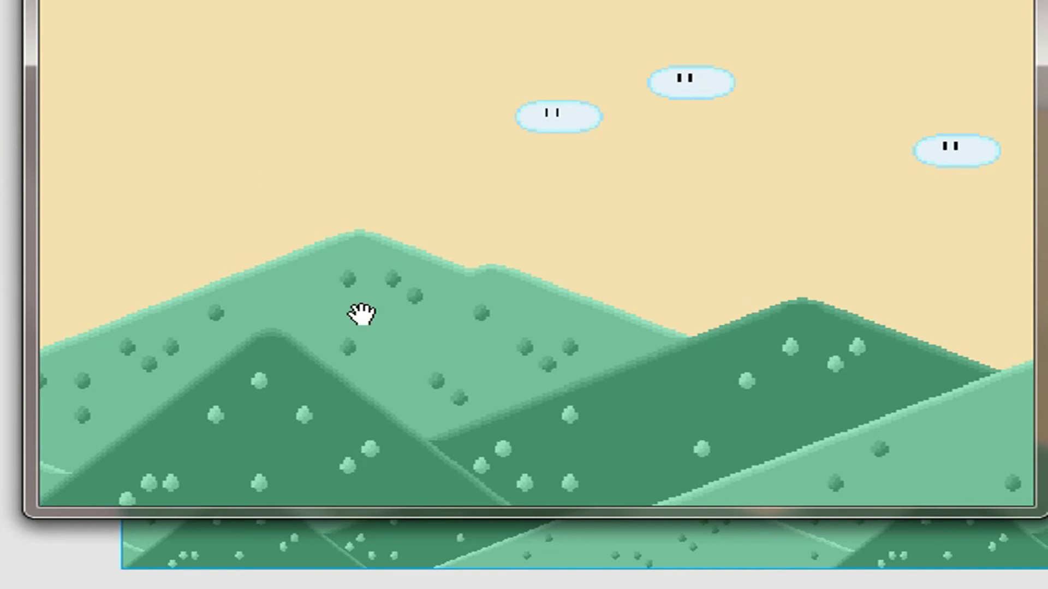
drag(858, 333, 516, 322)
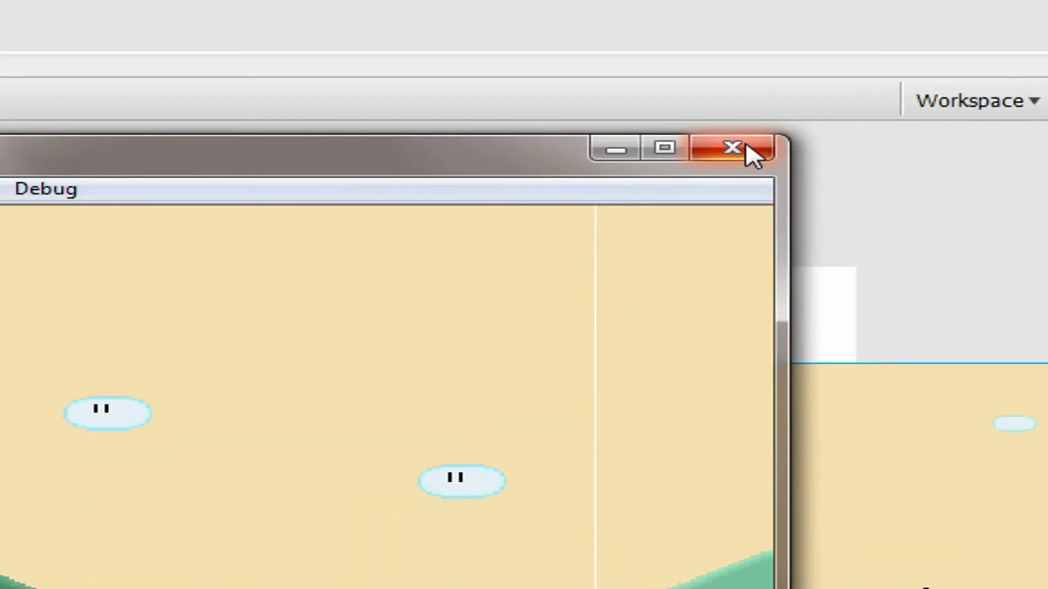
click(745, 152)
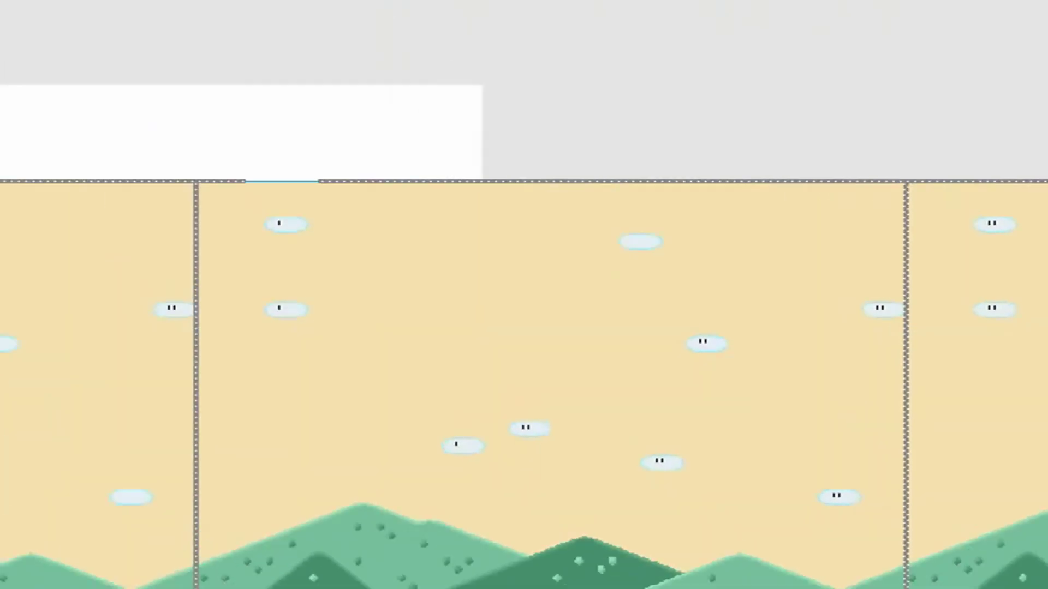
Step: Examine the seam between the background sections up close on the stage and in a second enlarged movie preview
key(z)
click(888, 530)
click(839, 126)
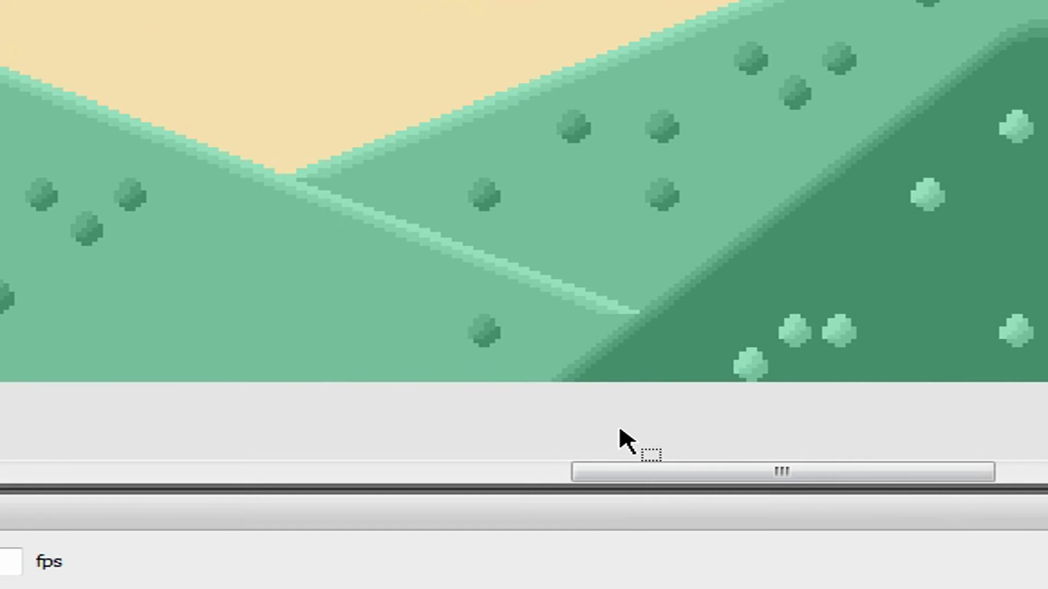
key(ctrl+minus)
key(ctrl+Return)
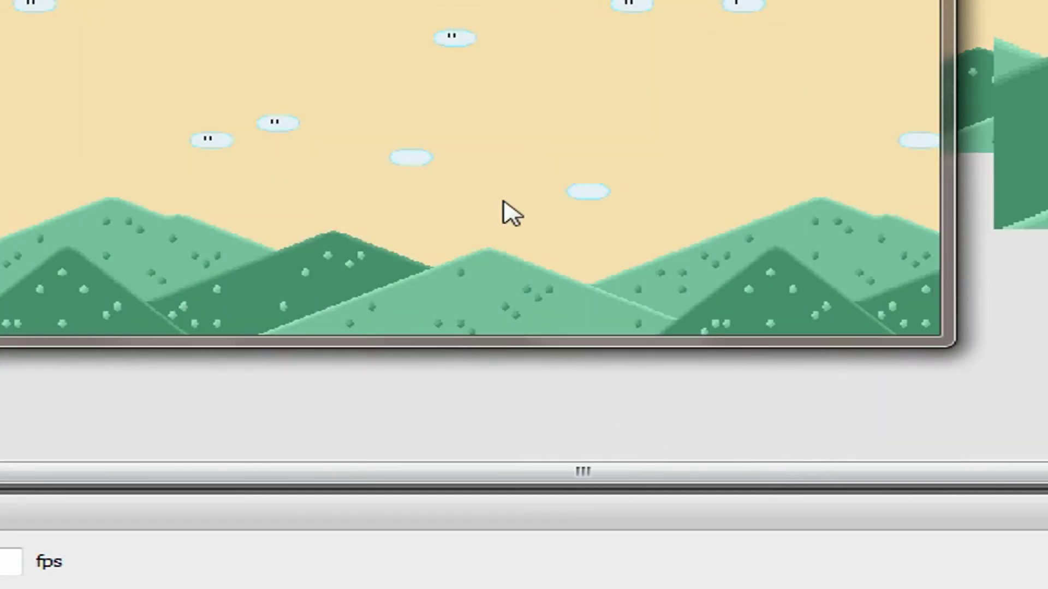
right_click(507, 140)
click(615, 166)
drag(713, 252, 516, 145)
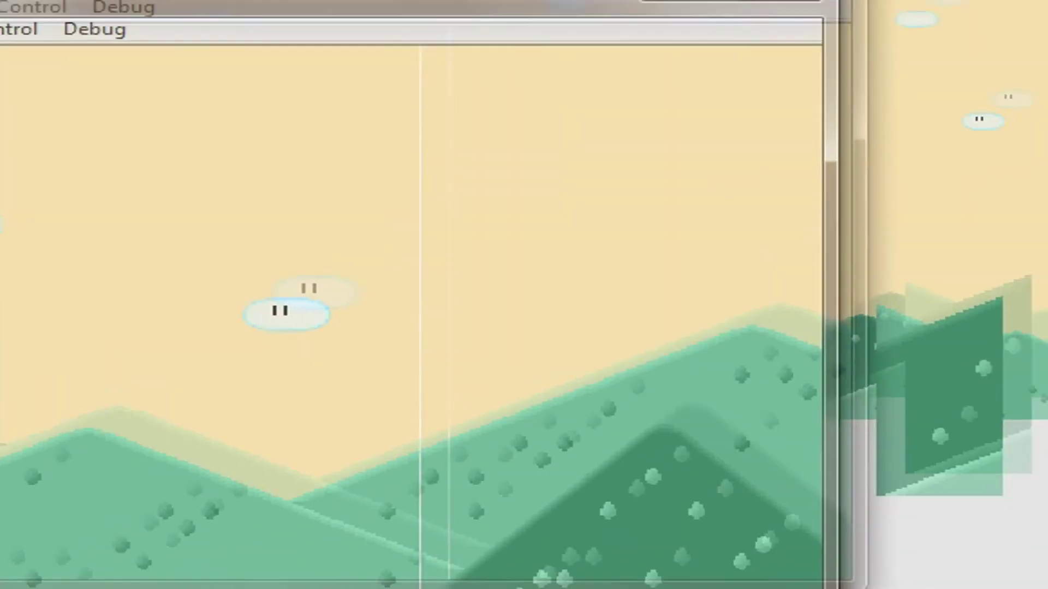
click(642, 110)
click(698, 344)
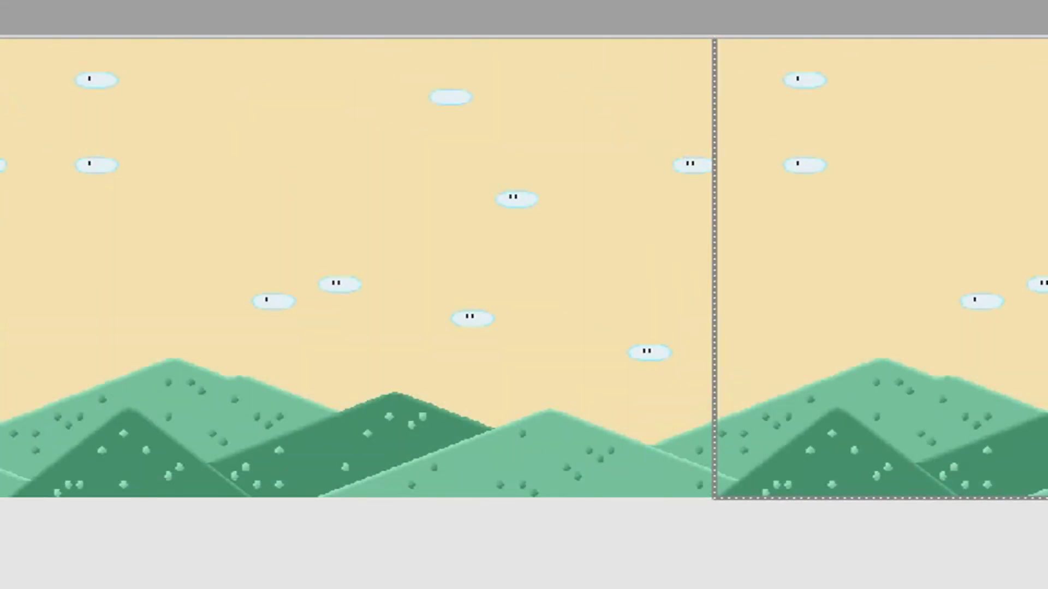
Step: Nudge the background section after the seam slightly left to close the gap with its neighbour
key(z)
click(722, 339)
click(703, 354)
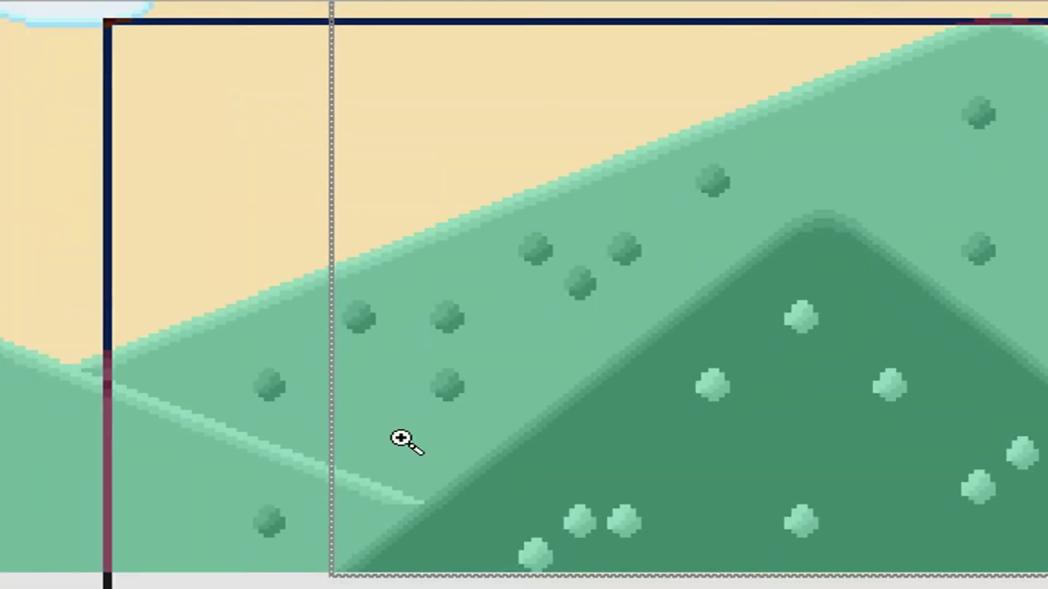
click(717, 373)
click(718, 373)
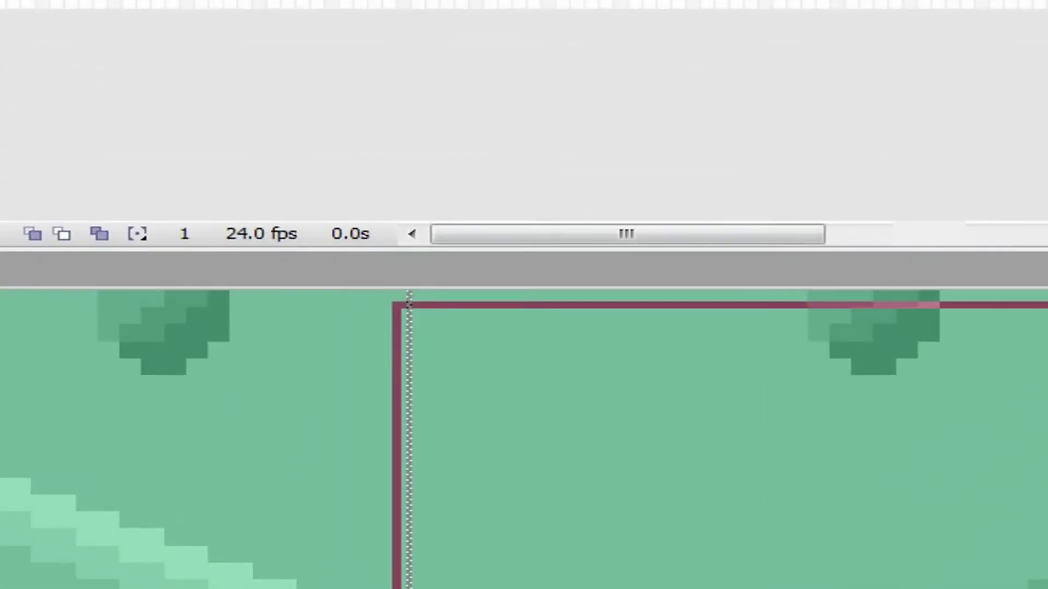
scroll(524, 306, down, 4)
key(v)
scroll(527, 540, up, 10)
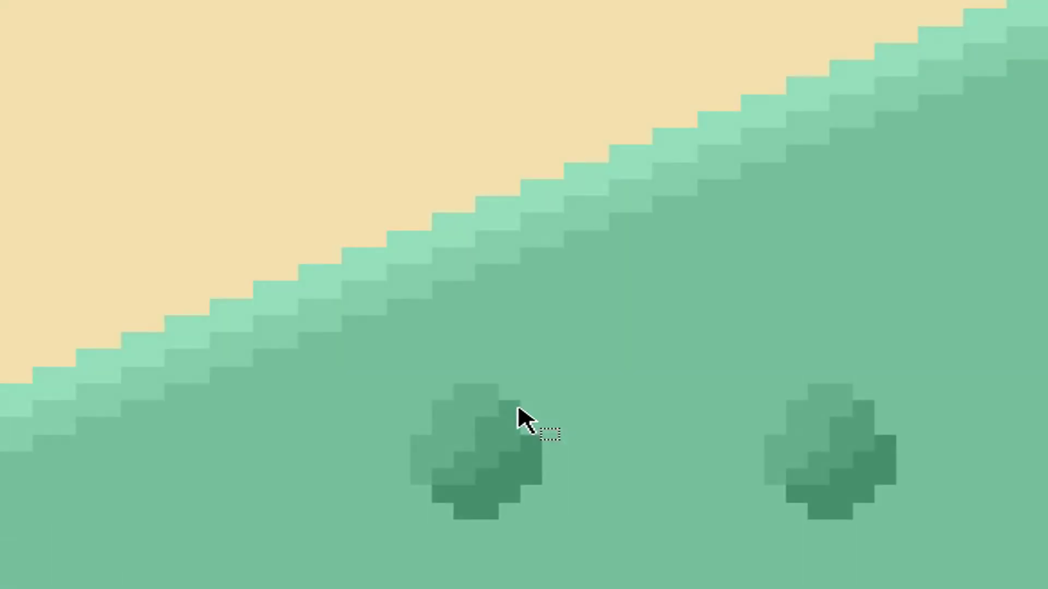
scroll(527, 541, down, 3)
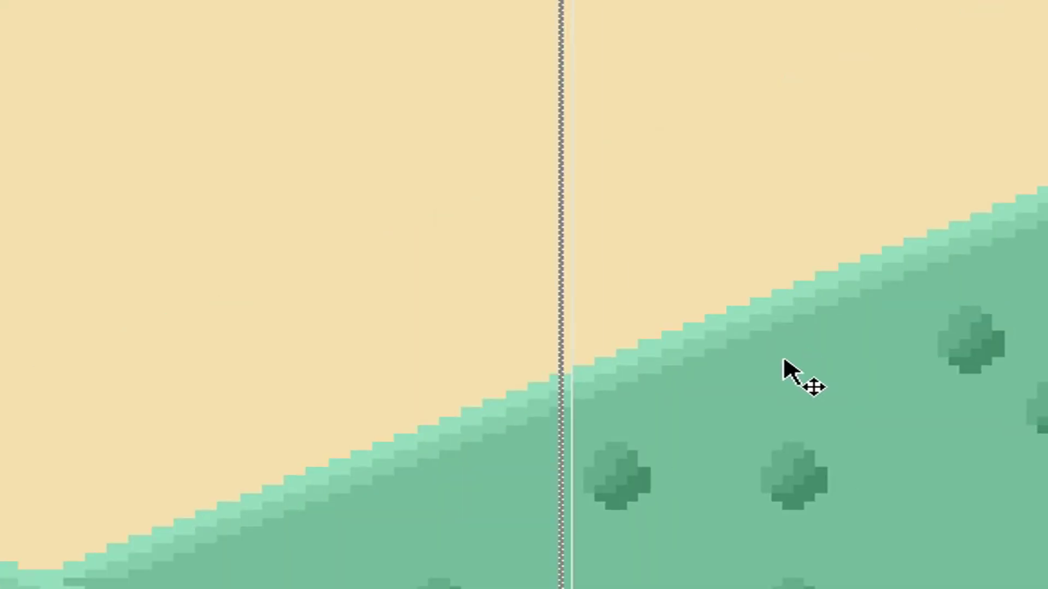
key(Left)
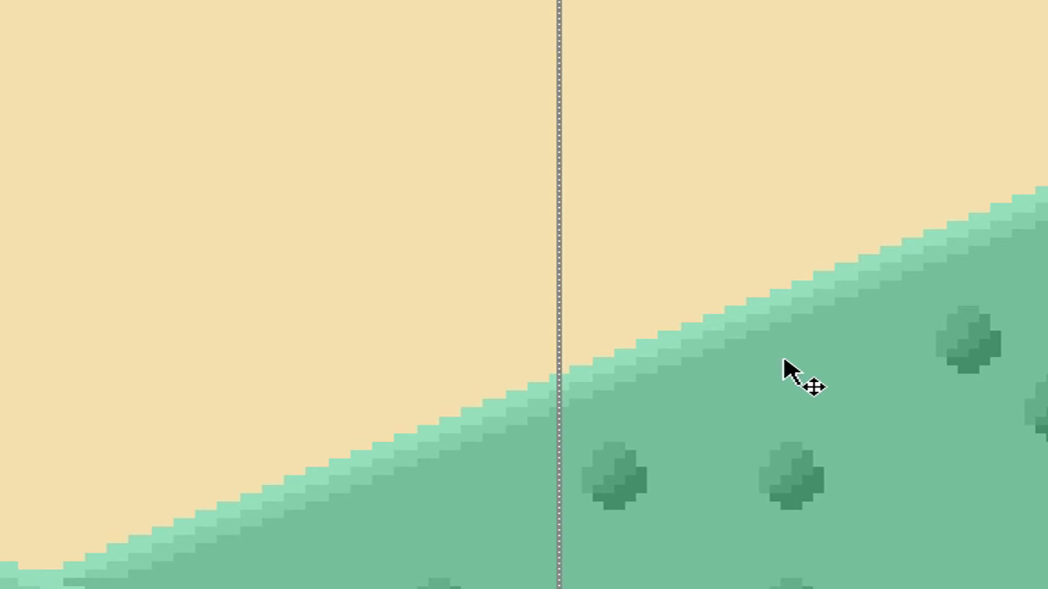
Step: Test the movie with the nudged section, enlarge the picture to examine the joint, and close the preview
key(ctrl+Return)
right_click(948, 297)
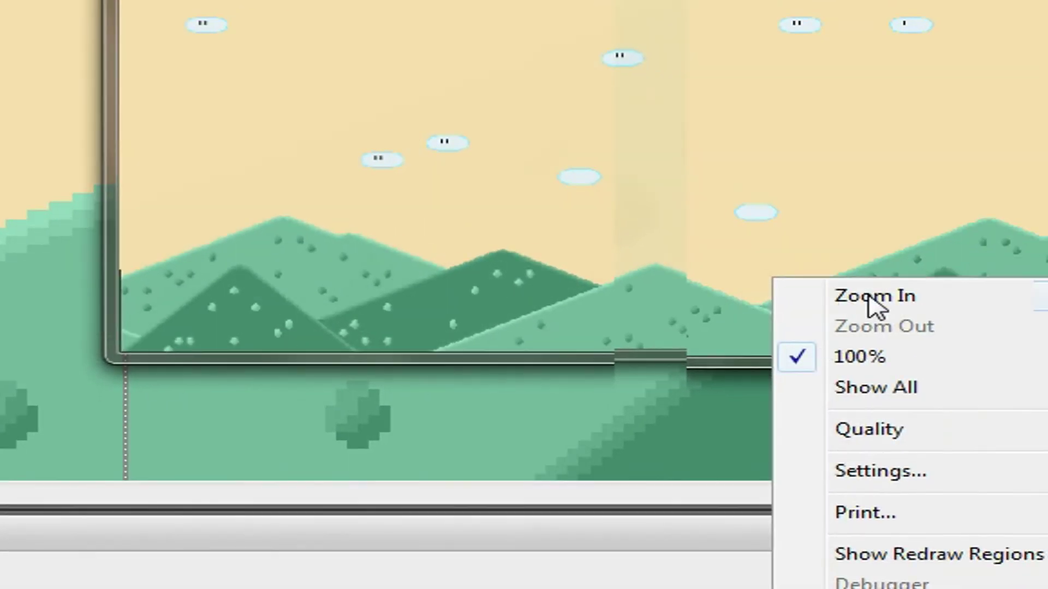
click(875, 297)
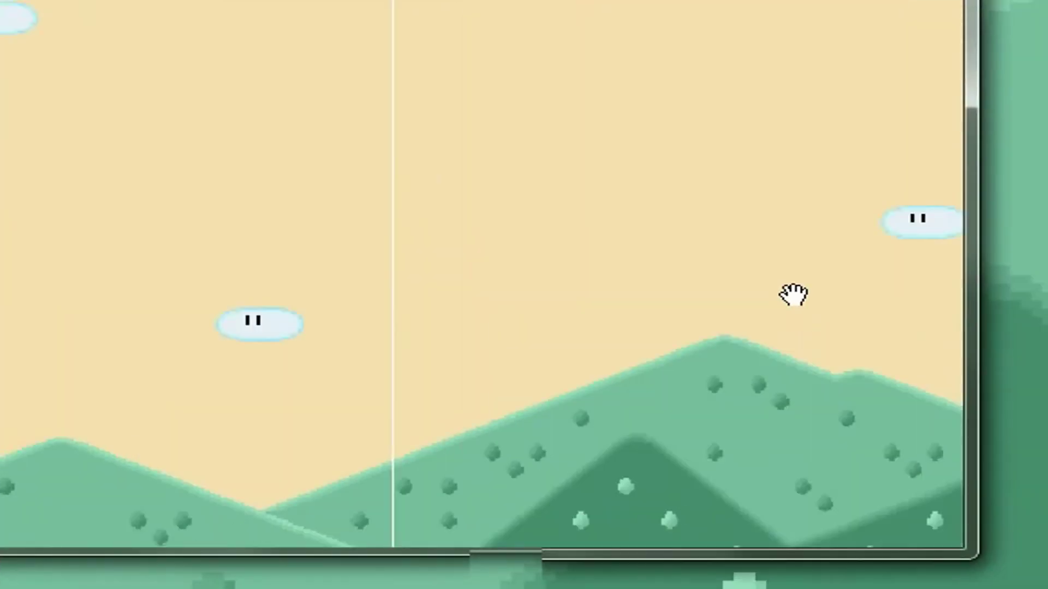
click(891, 42)
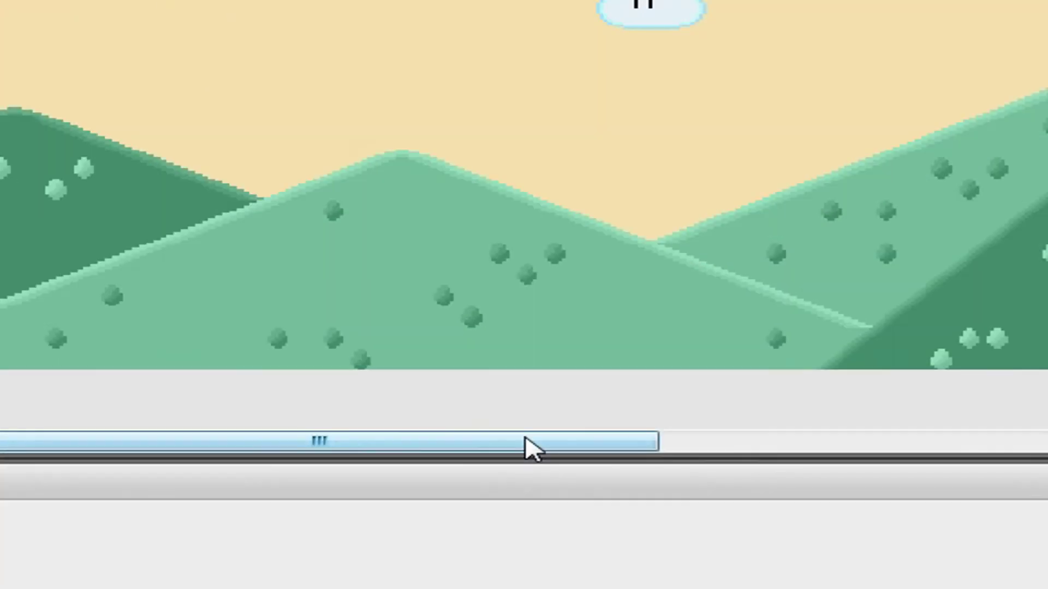
Step: Test the movie from the main scene and enlarge it to examine the hill joint again
drag(636, 573, 1045, 570)
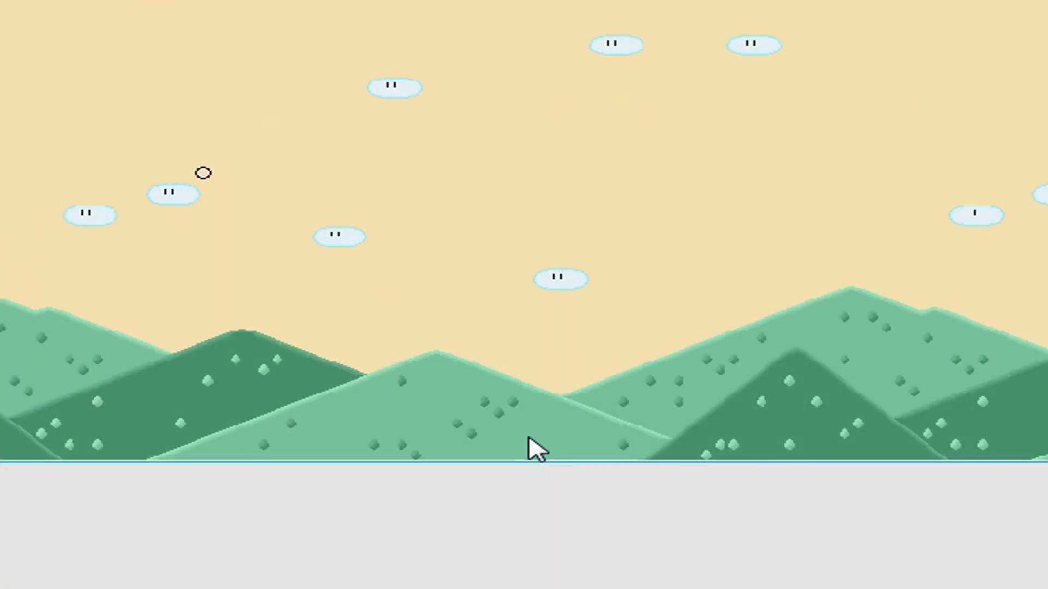
key(ctrl+Return)
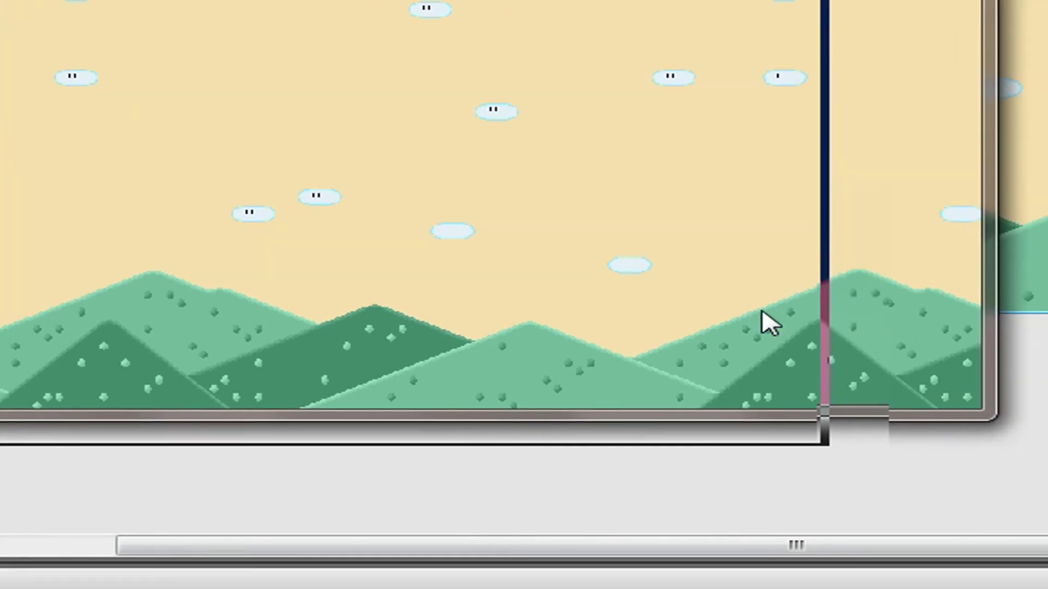
right_click(729, 321)
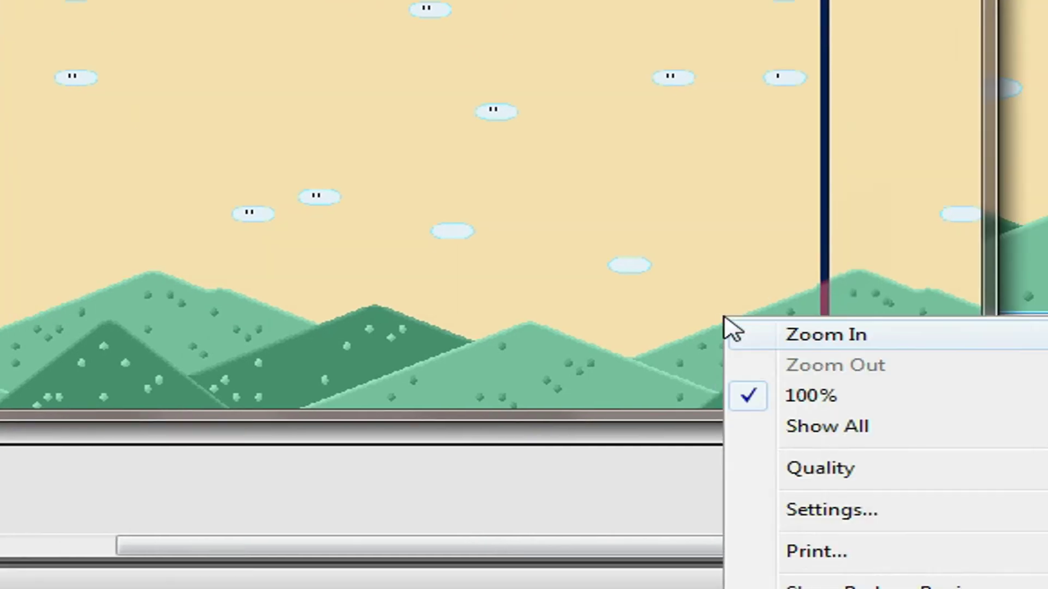
click(743, 334)
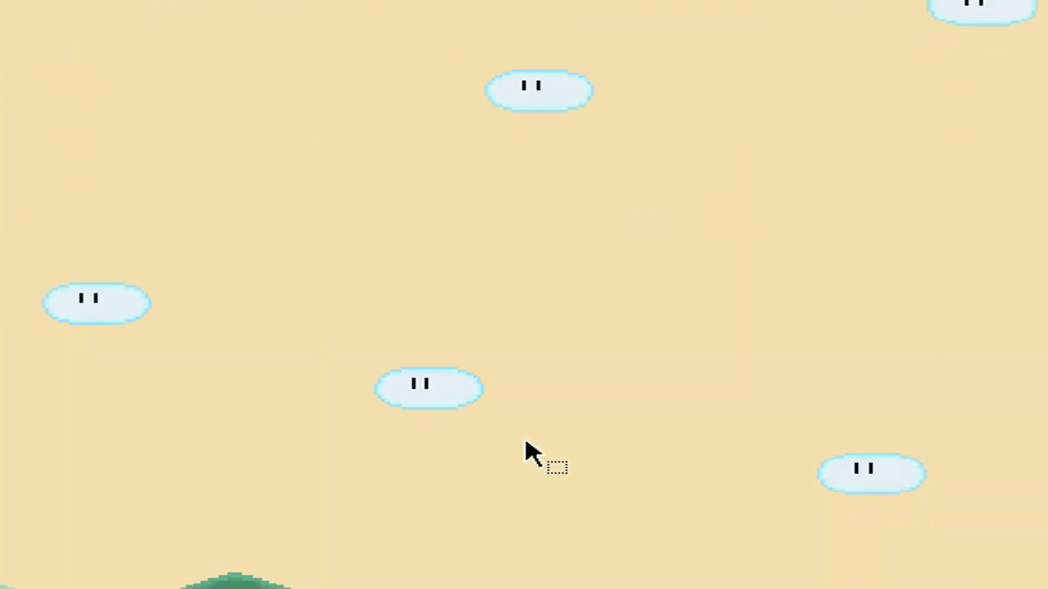
scroll(524, 441, down, 8)
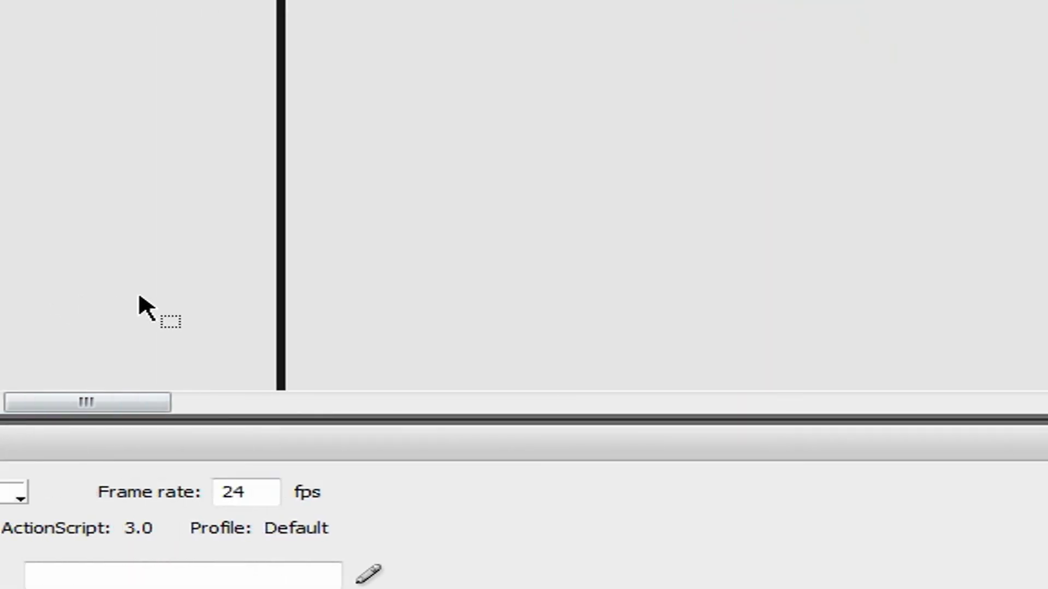
Step: Run another enlarged movie preview and pan to the lower part of the background to inspect the seam
key(ctrl+Return)
right_click(722, 82)
click(860, 100)
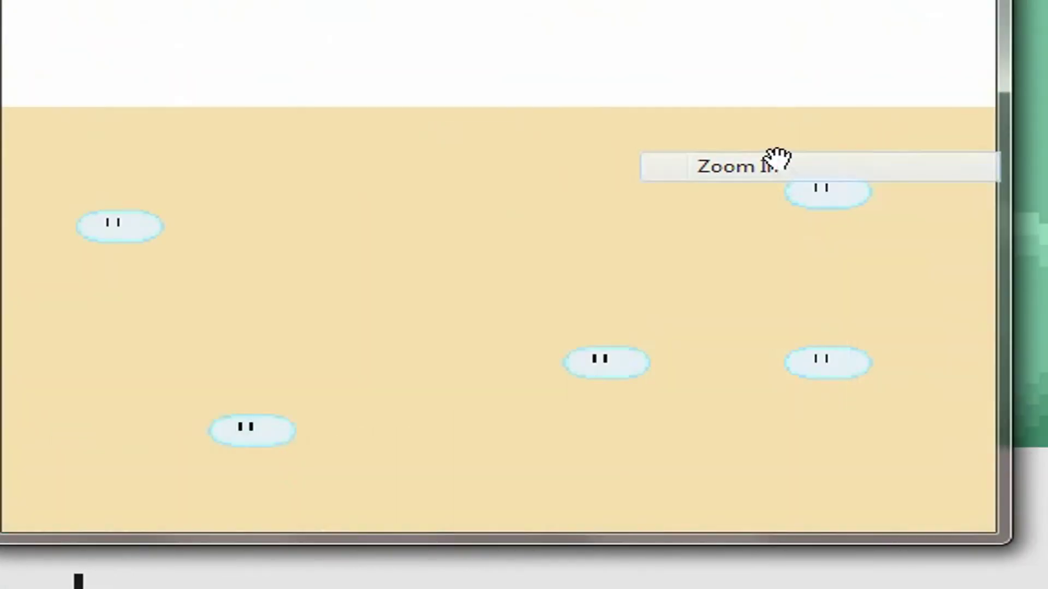
drag(709, 302, 245, 13)
drag(864, 385, 996, 113)
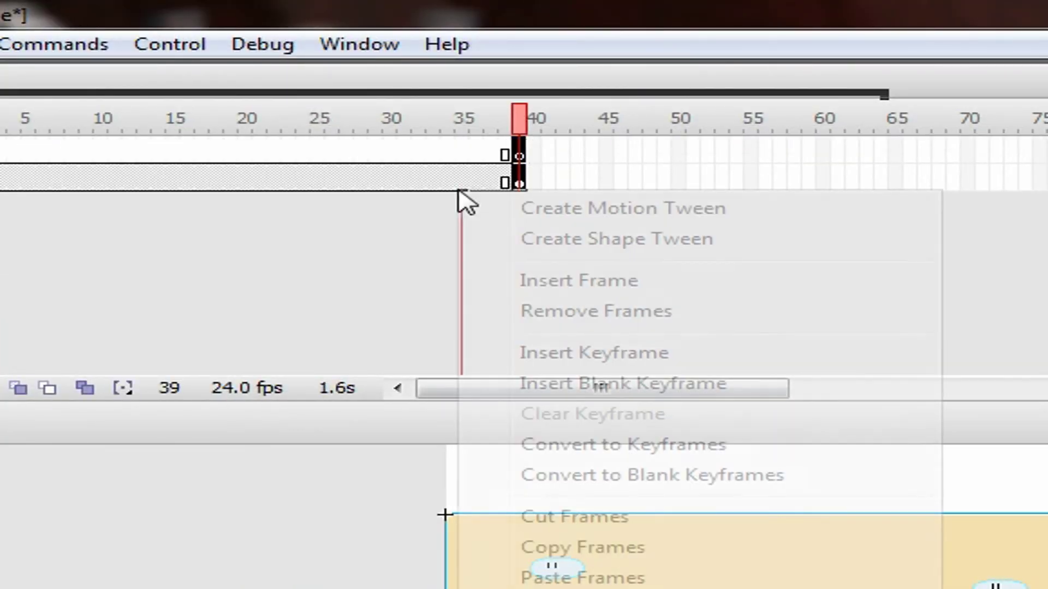
Step: Create a motion tween on the background layer between the keyframes at frames 1 and 39
click(462, 158)
right_click(417, 180)
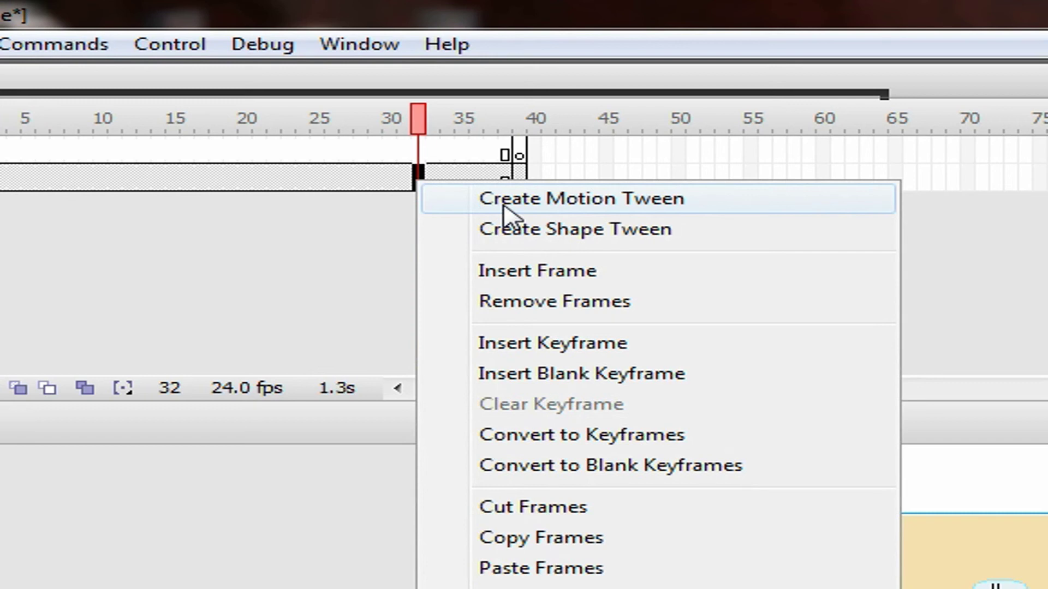
click(505, 202)
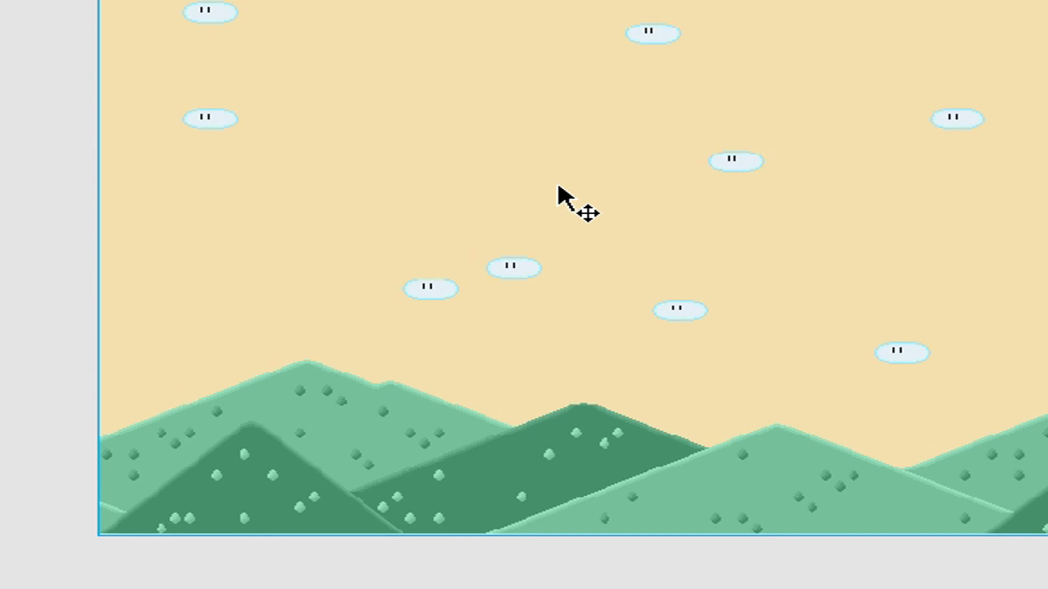
Step: Move the BG symbol left until its right edge lines up with the stage's right edge for the scroll's end position
scroll(558, 186, right, 10)
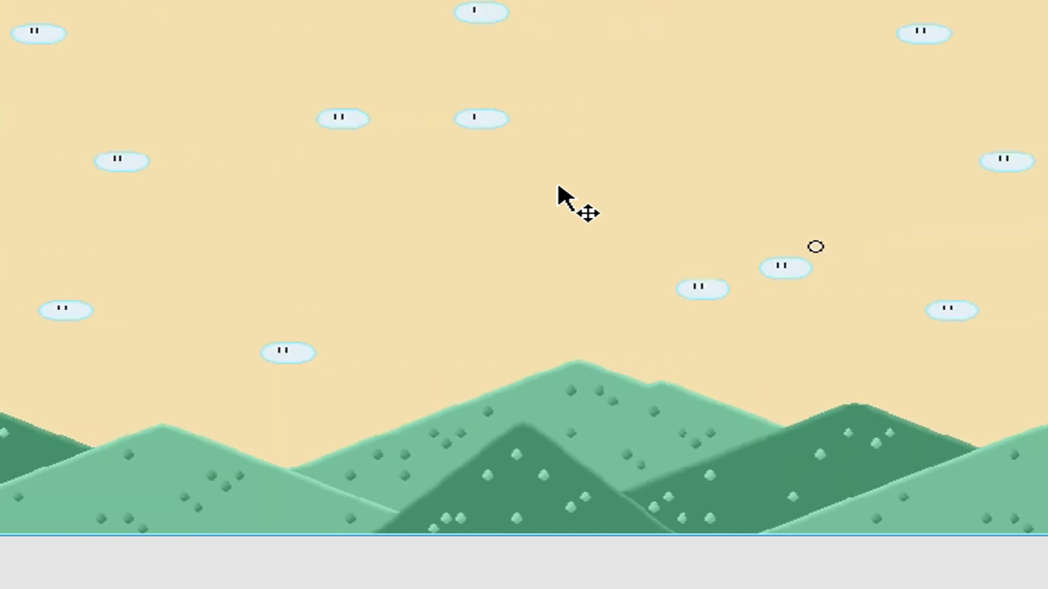
key(ctrl+minus)
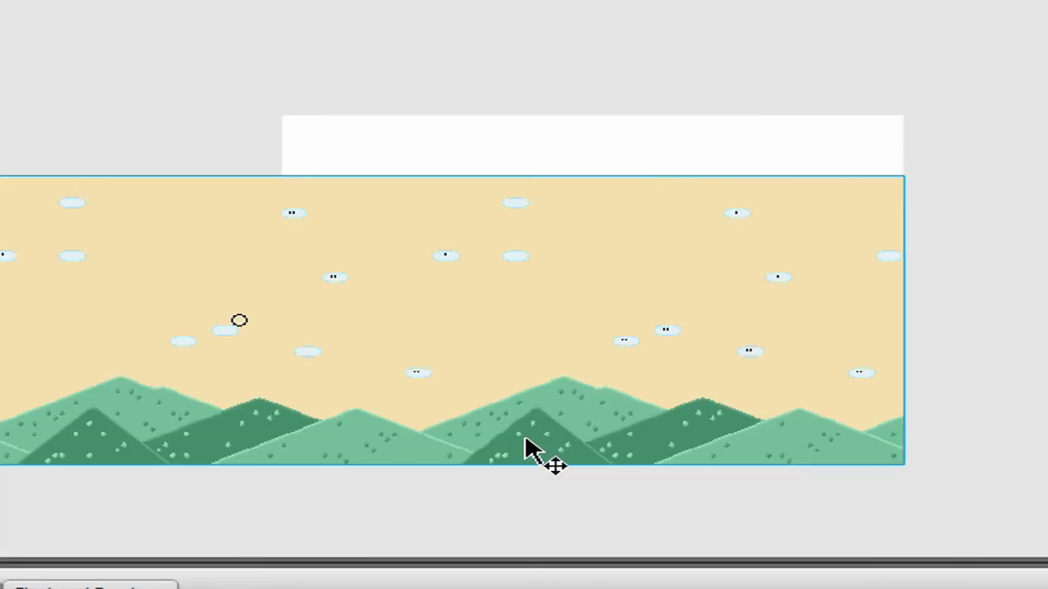
right_click(308, 156)
right_click(775, 247)
click(840, 258)
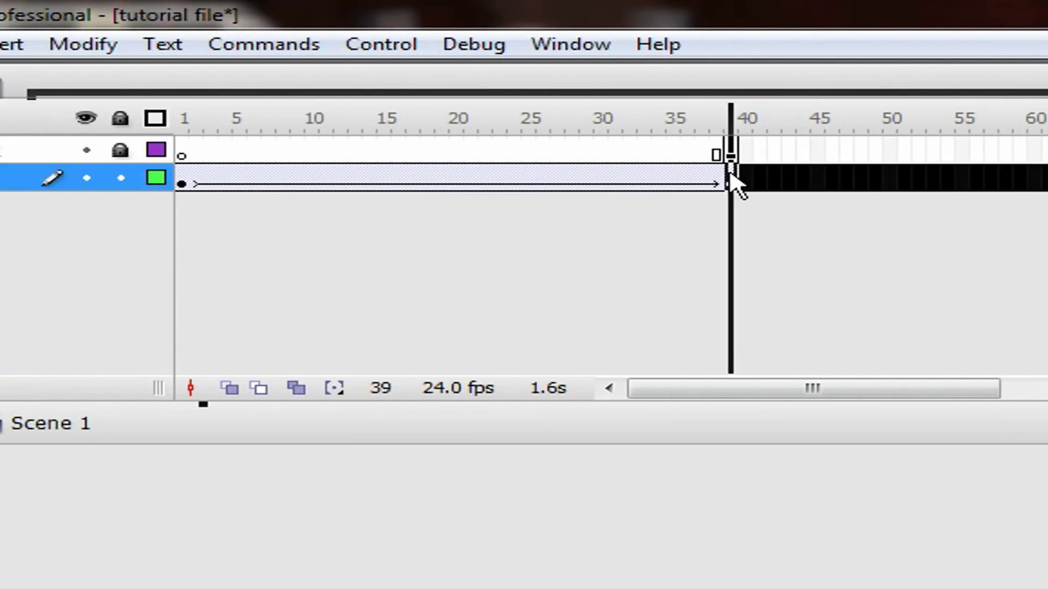
Step: Select the tween's end keyframe at frame 39 on the background layer
mouse_move(730, 175)
mouse_down()
mouse_move(610, 139)
mouse_move(738, 185)
mouse_up()
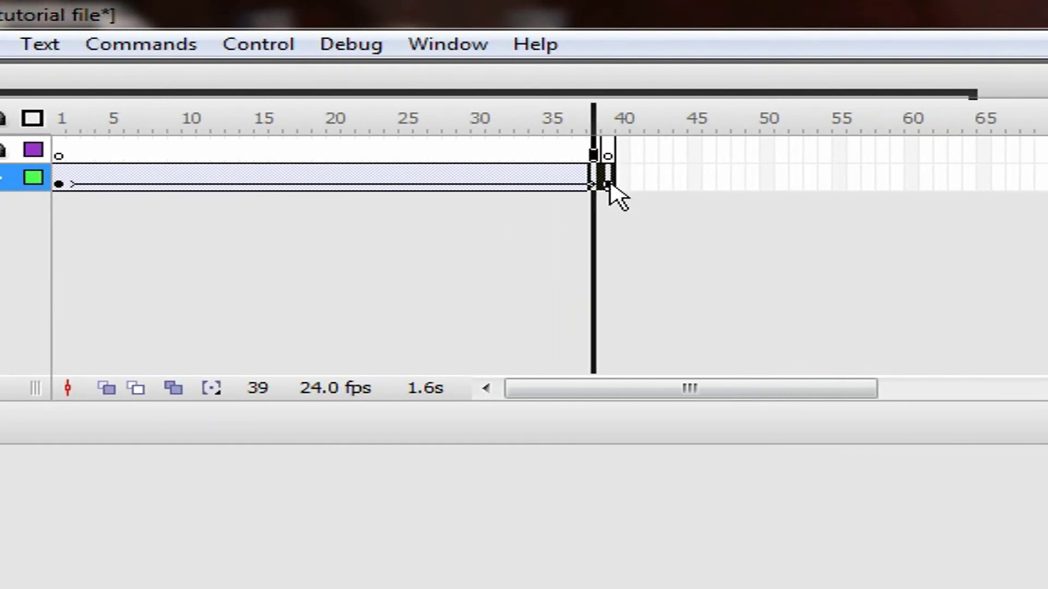